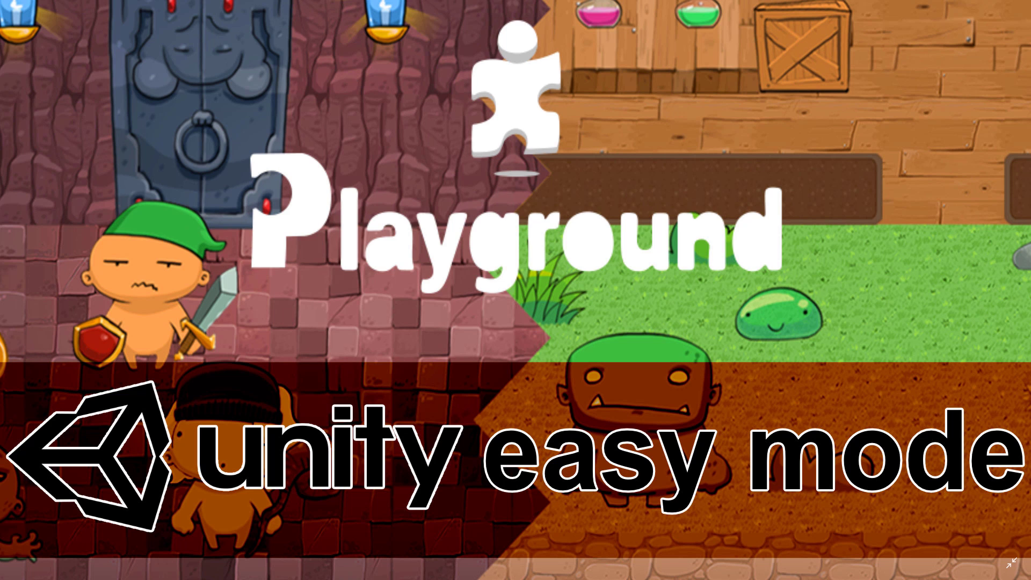
# Step: In Firefox, read down the Unity Playground launch post, then bring up the UnityPlayground GitHub tab
pyautogui.hotkey('alt', 'Tab')
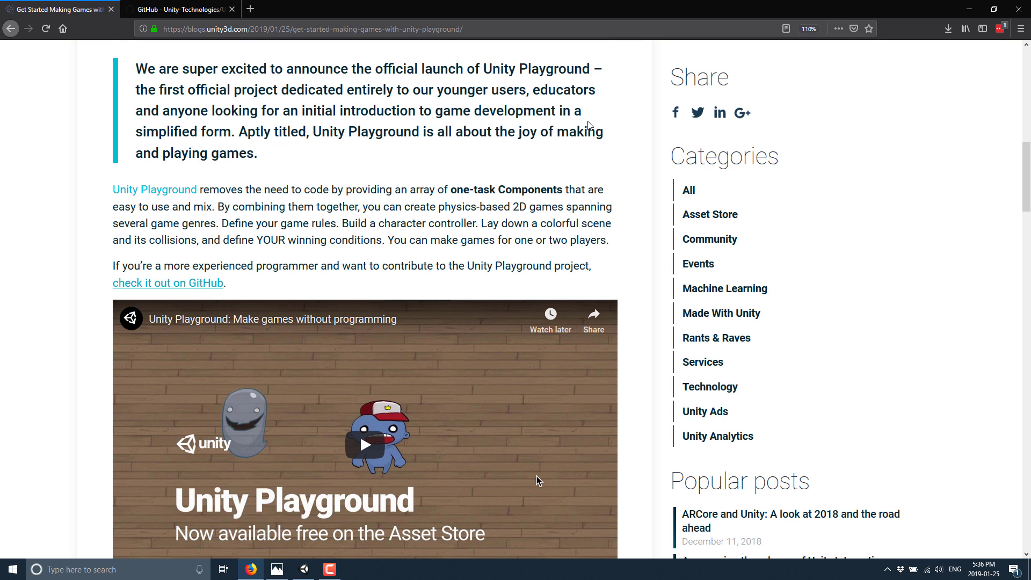
pyautogui.scroll(-5, 585, 107)
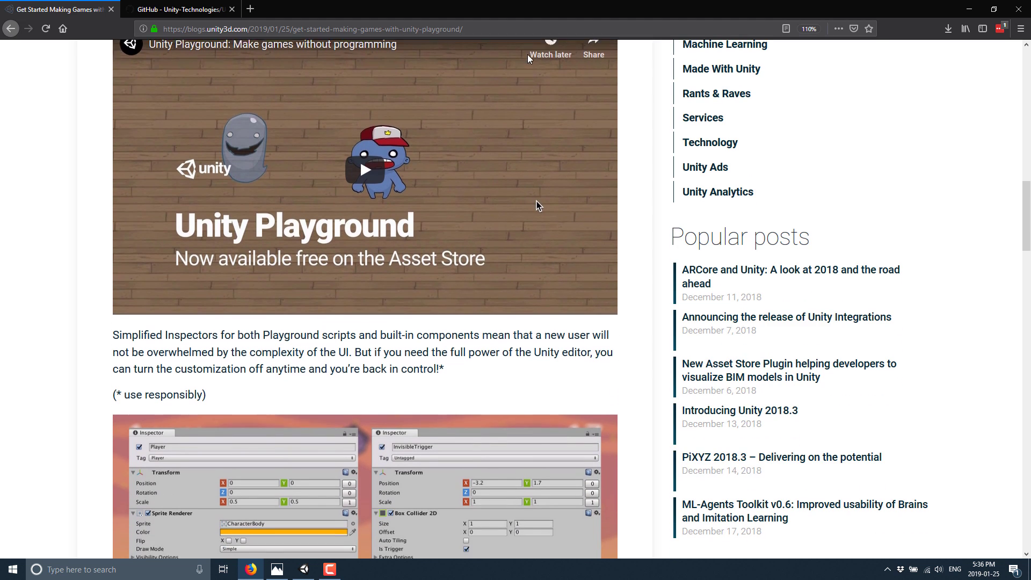
pyautogui.scroll(-2, 529, 58)
pyautogui.scroll(-1, 537, 54)
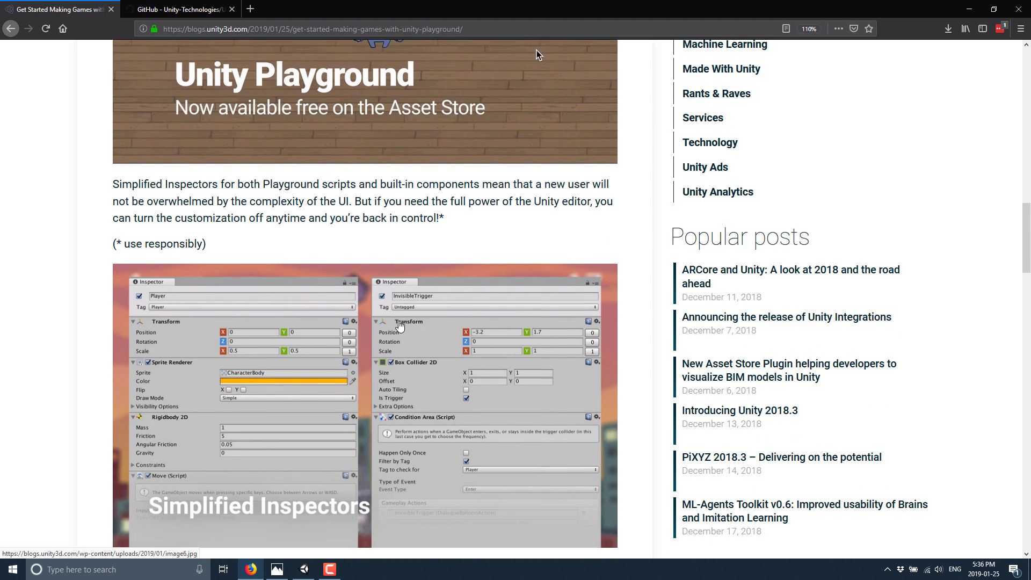
pyautogui.scroll(-2, 536, 54)
pyautogui.scroll(-2, 422, 431)
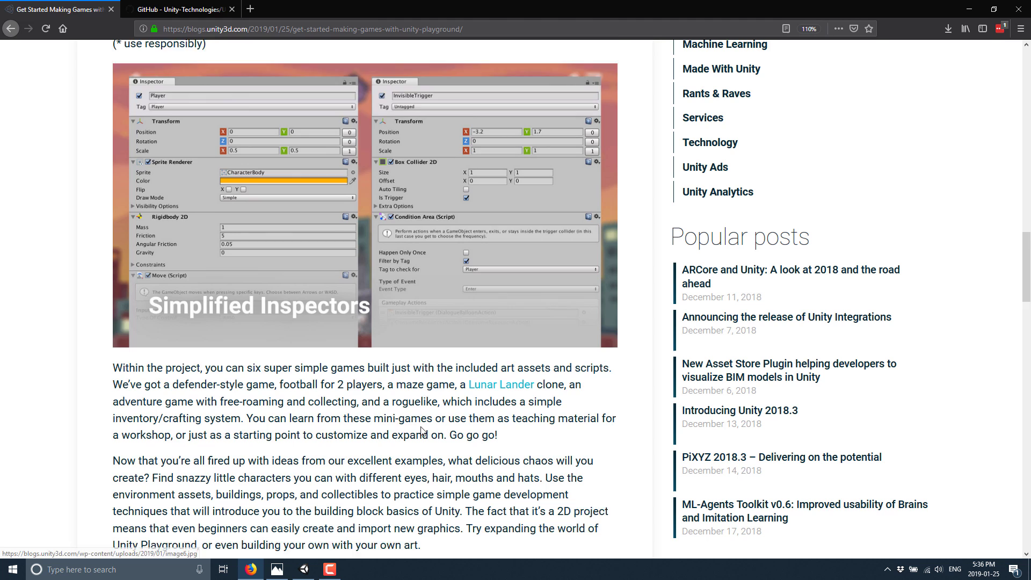
pyautogui.scroll(-3, 421, 431)
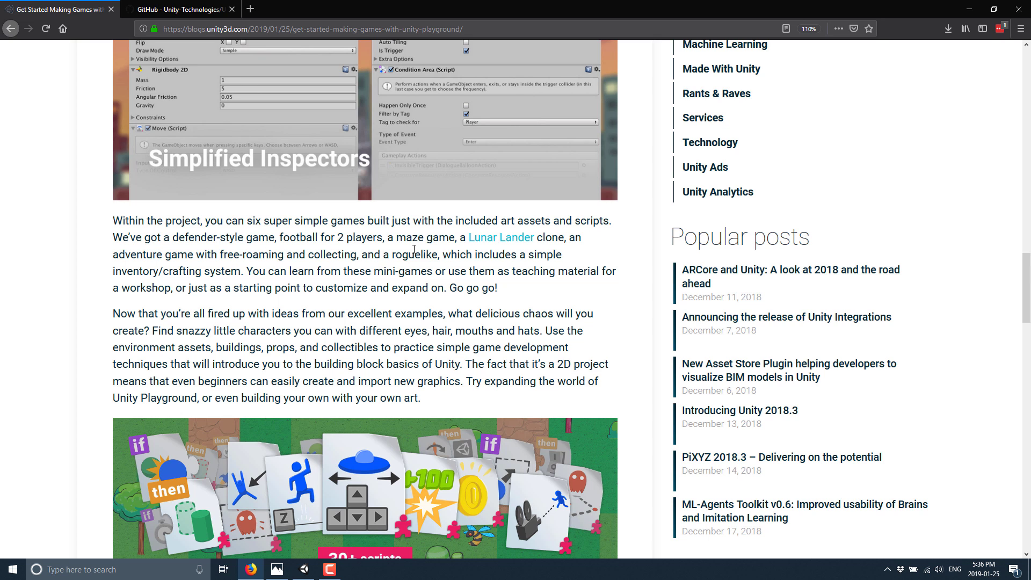
pyautogui.hotkey('ctrl', 'Tab')
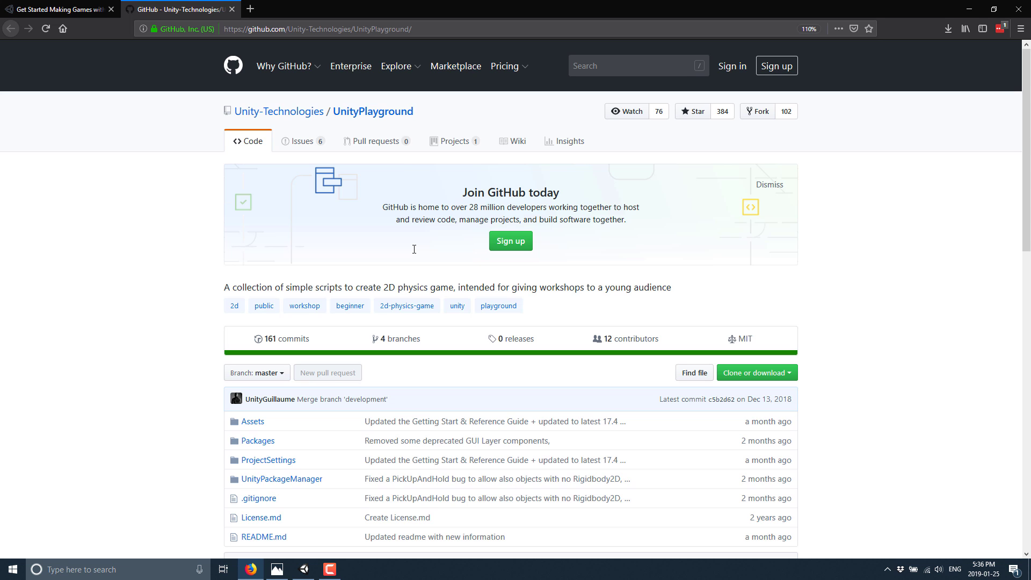
# Step: Scroll over the UnityPlayground repo's files, MIT license and README, then return to the Unity editor
pyautogui.scroll(-3, 789, 476)
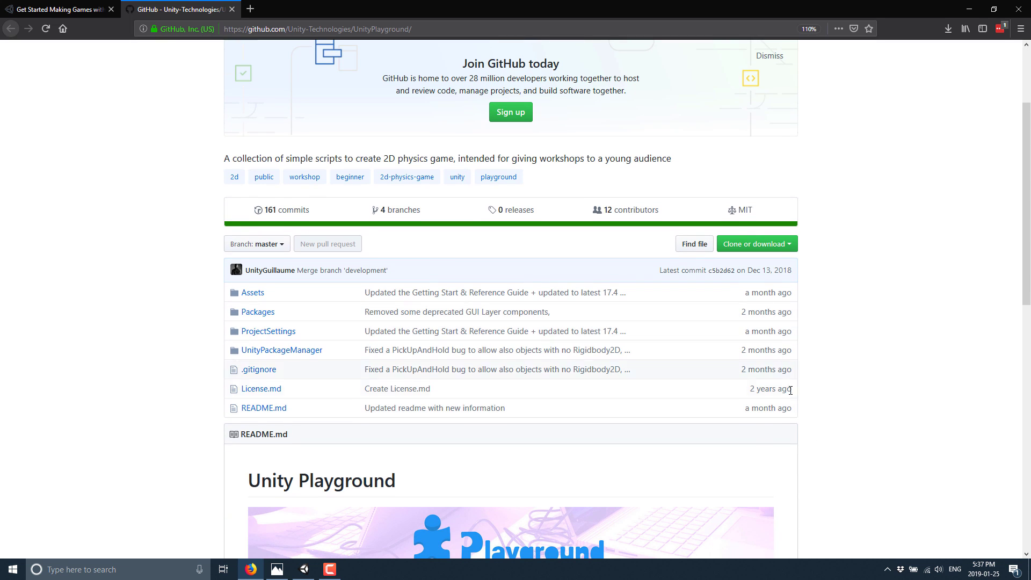
pyautogui.scroll(-1, 781, 304)
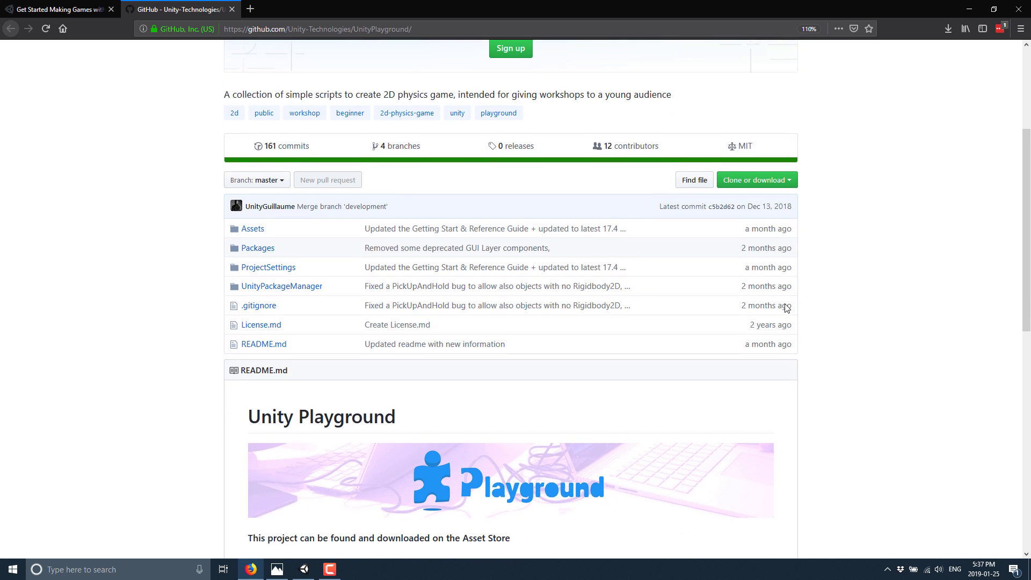
pyautogui.scroll(2, 781, 304)
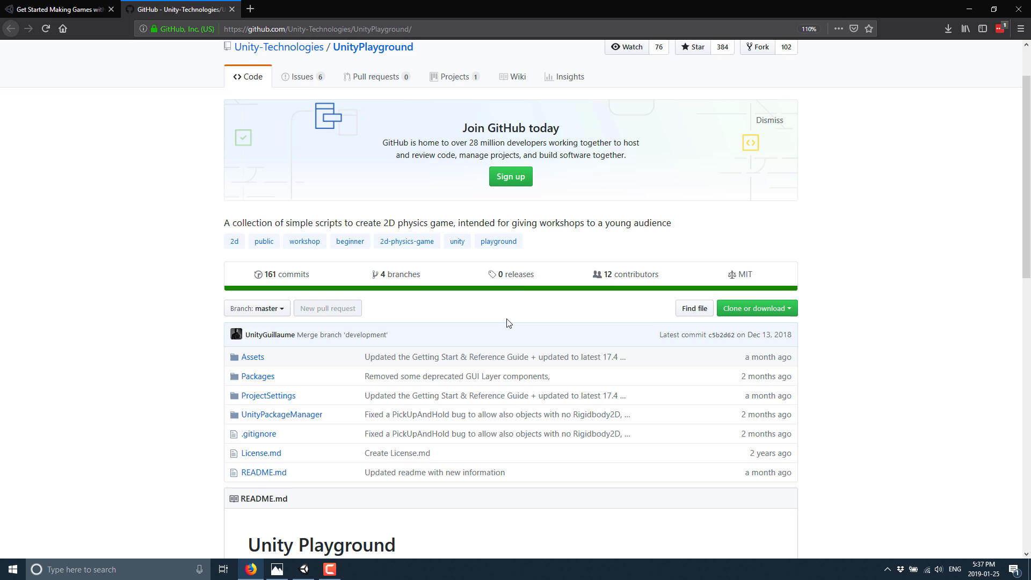
pyautogui.hotkey('alt', 'Tab')
pyautogui.hotkey('alt', 'Tab')
pyautogui.hotkey('alt', 'Tab')
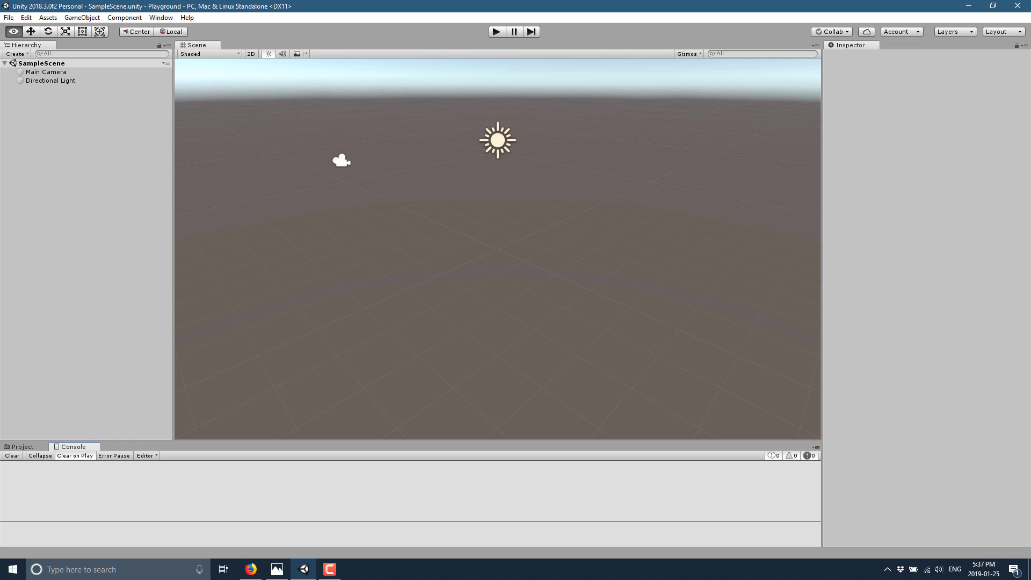
# Step: Open the Asset Store window from the Window menu
pyautogui.click(160, 17)
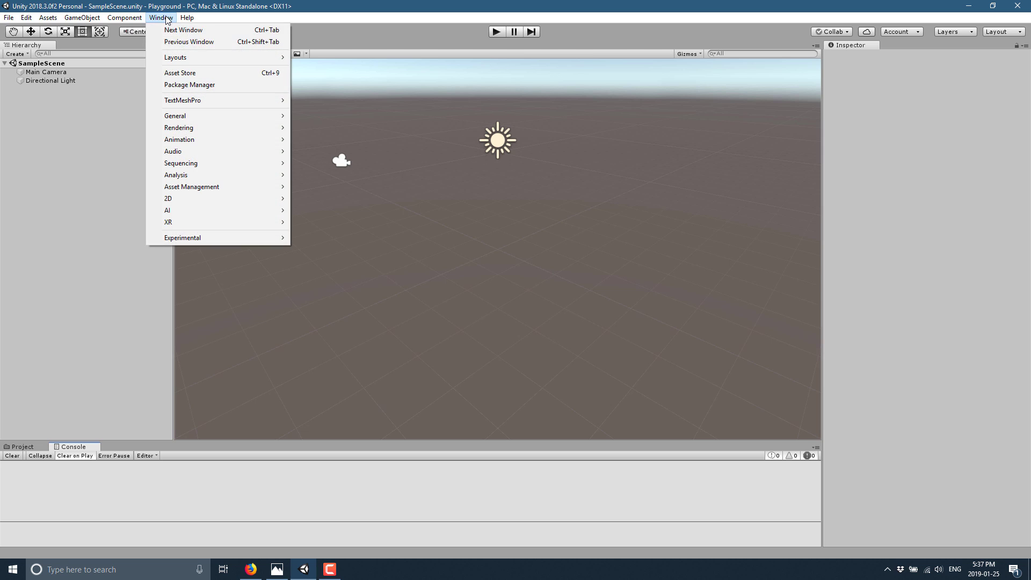
pyautogui.moveTo(226, 115)
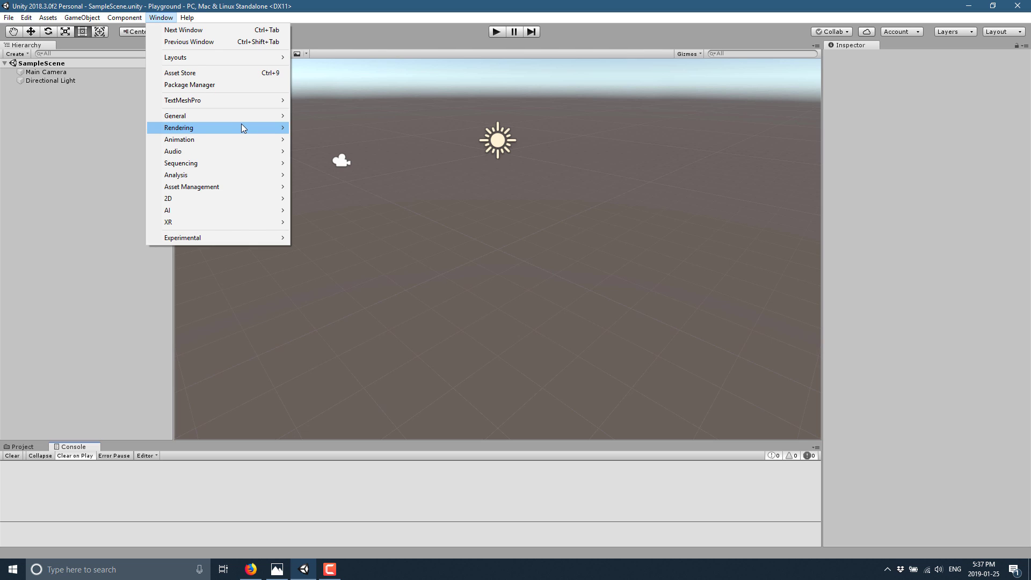
pyautogui.click(225, 71)
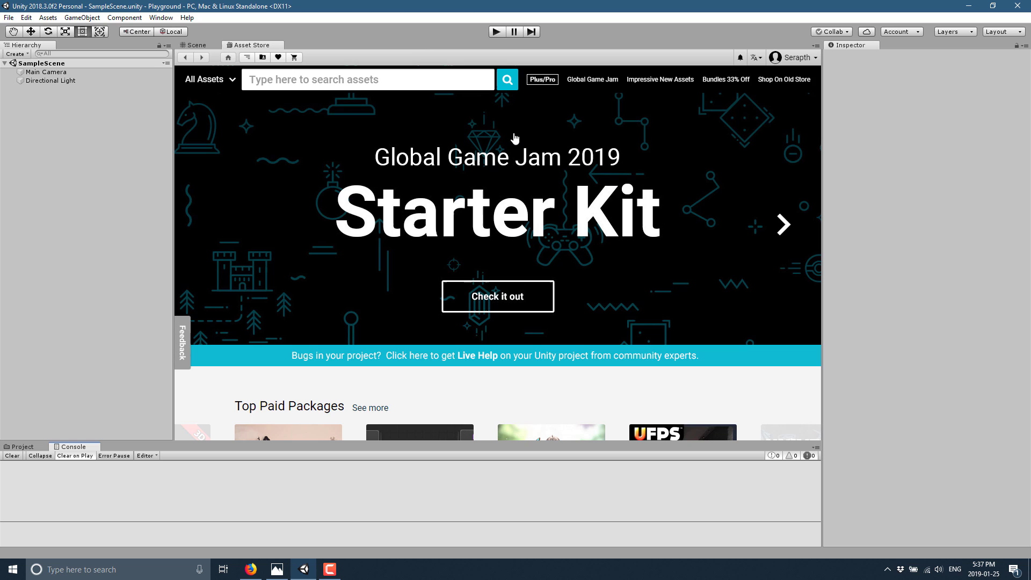
# Step: Search the Asset Store for 'playground' and download the free Unity Playground package
pyautogui.click(401, 83)
pyautogui.write('playground')
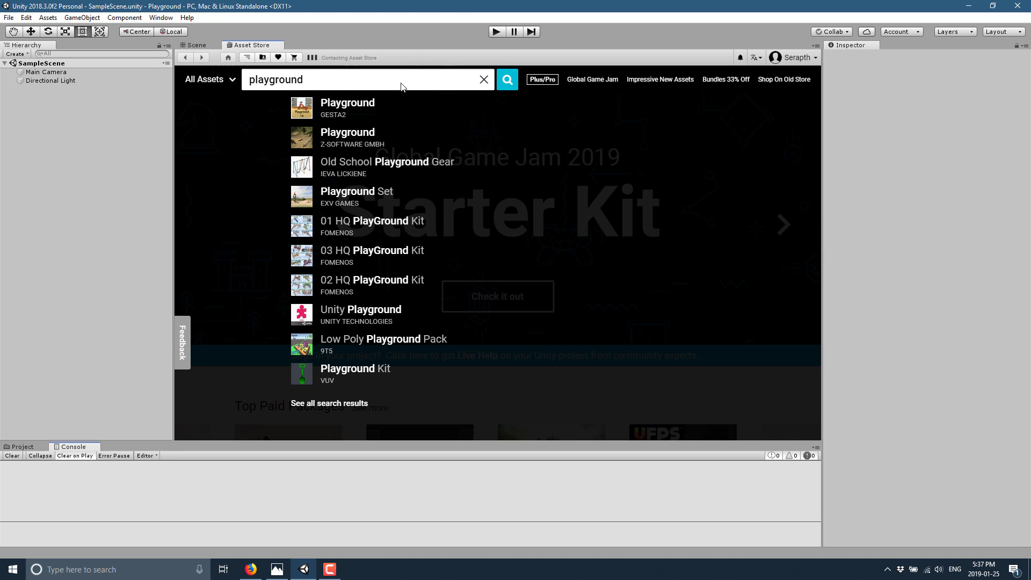
pyautogui.press('Return')
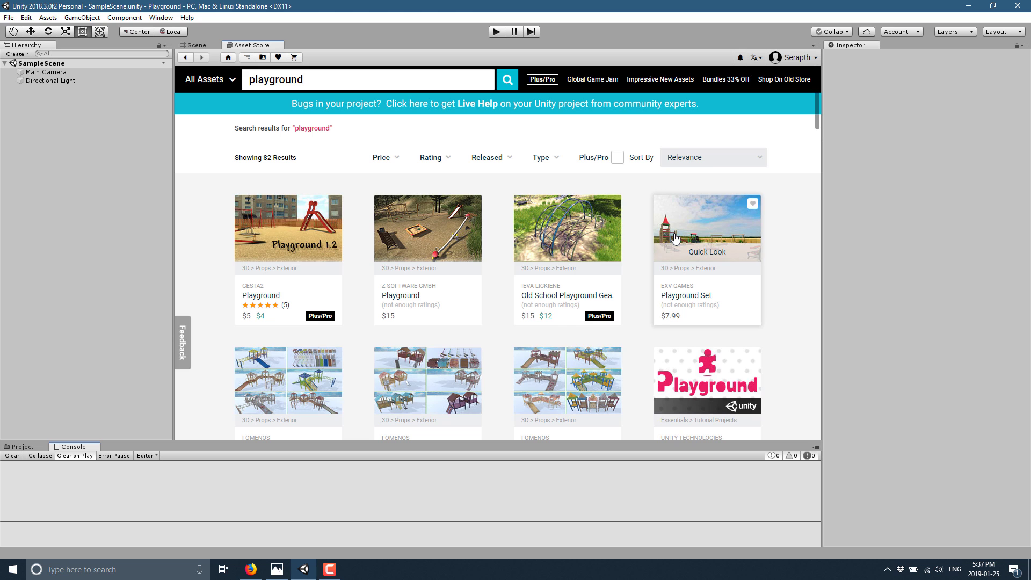
pyautogui.scroll(-1, 666, 239)
pyautogui.click(731, 344)
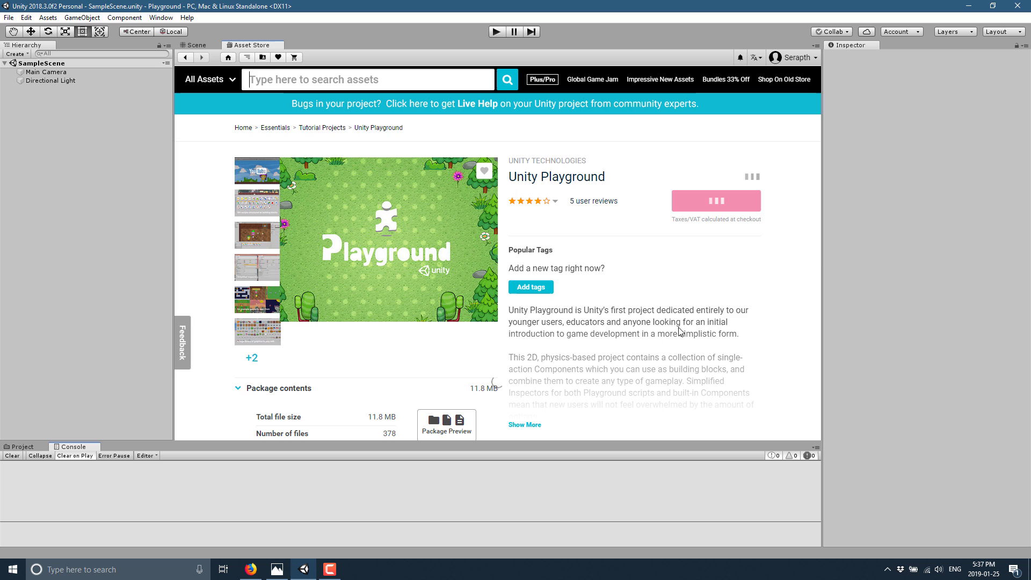
pyautogui.click(726, 232)
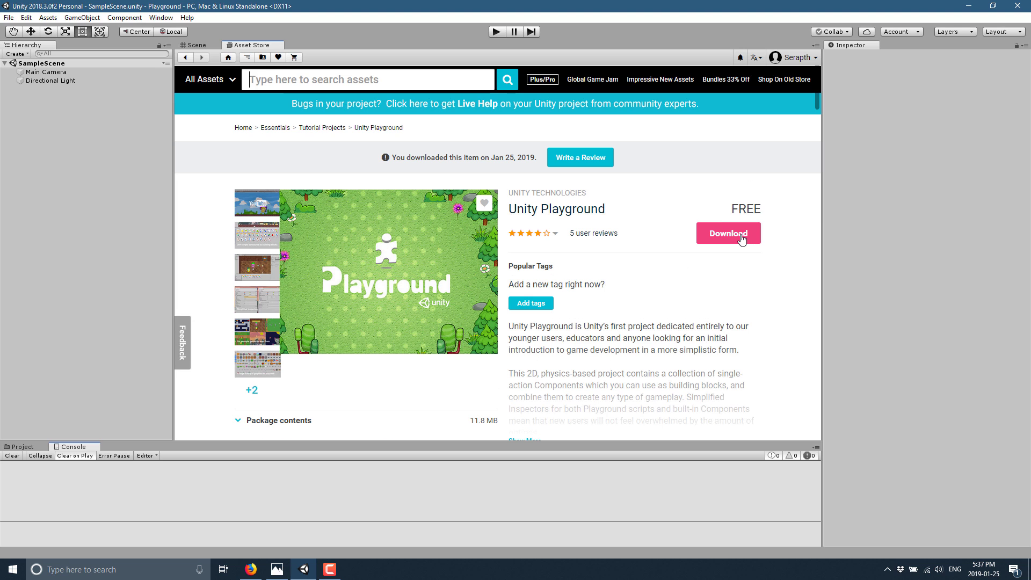
pyautogui.click(740, 237)
# Step: Import all Unity Playground package files, accept the project-settings overwrite, and restart the editor
pyautogui.click(732, 233)
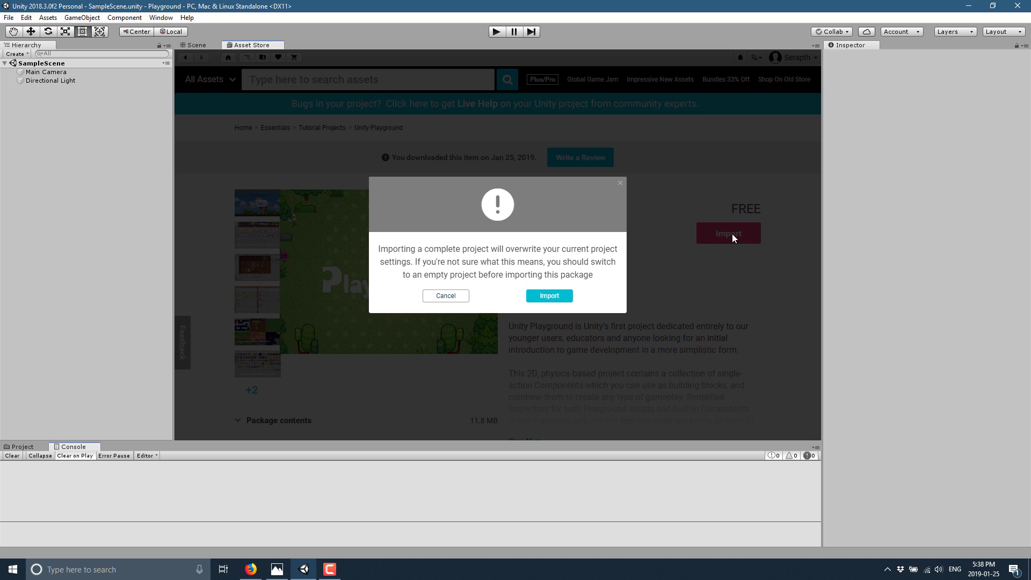
pyautogui.click(552, 295)
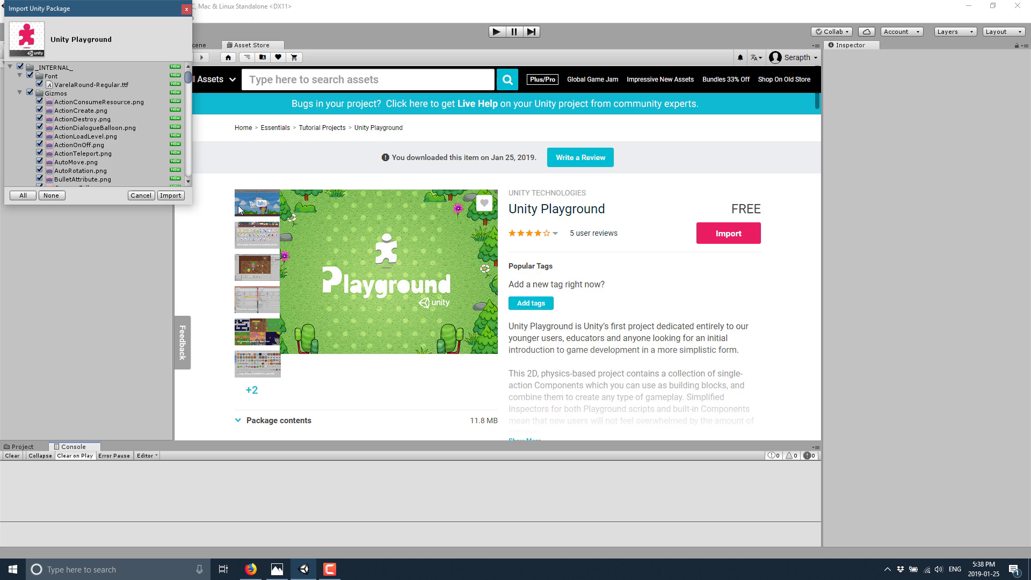
pyautogui.click(171, 196)
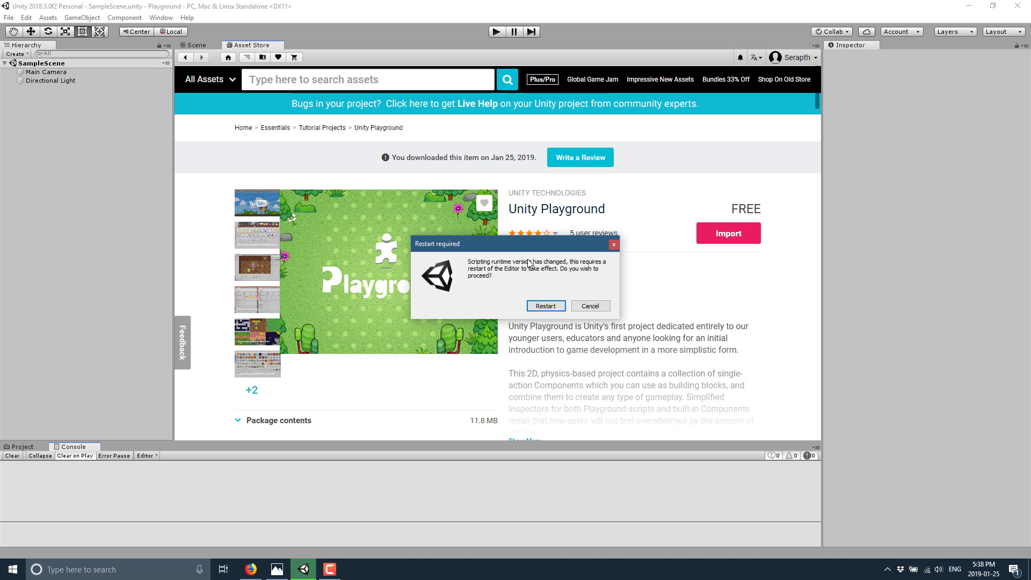
pyautogui.click(553, 306)
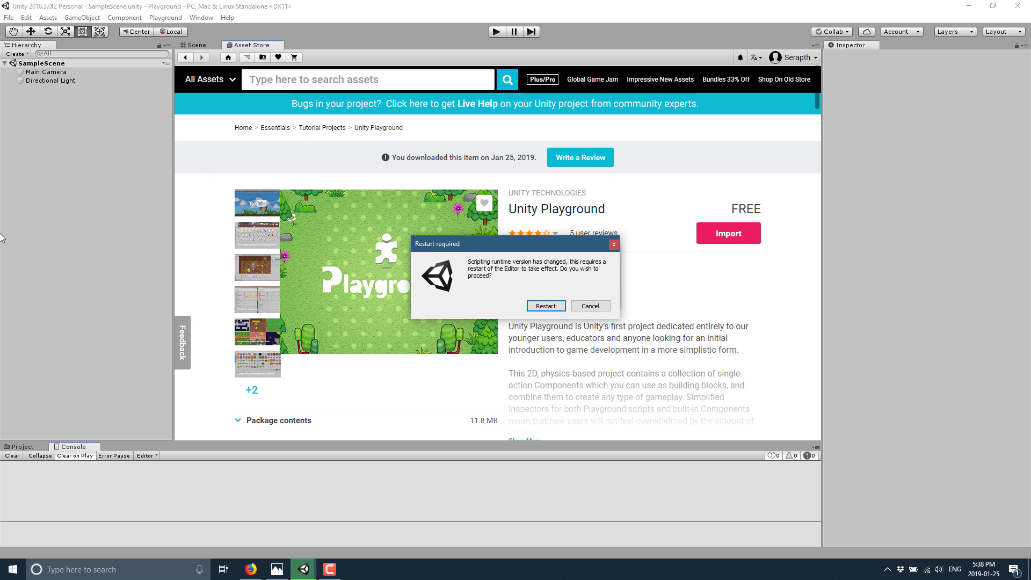
pyautogui.click(543, 306)
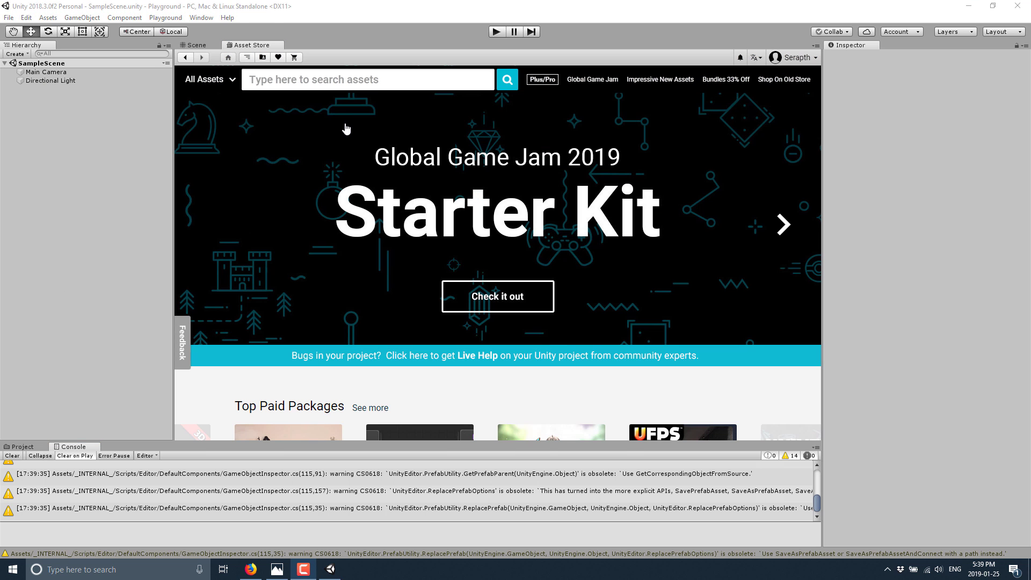
# Step: Open the Adventure example scene from the Project panel's Examples folder
pyautogui.click(197, 45)
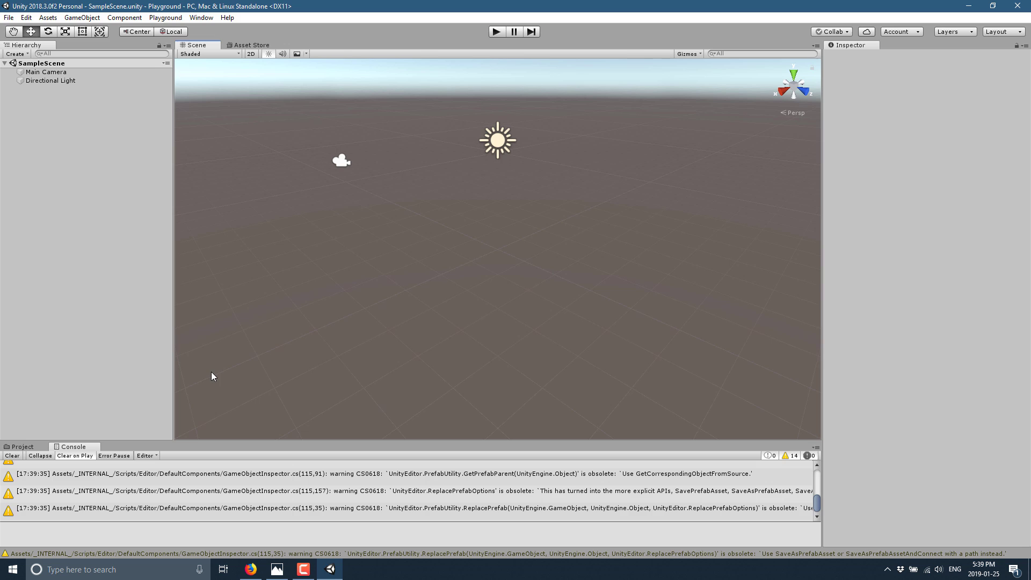
pyautogui.click(18, 447)
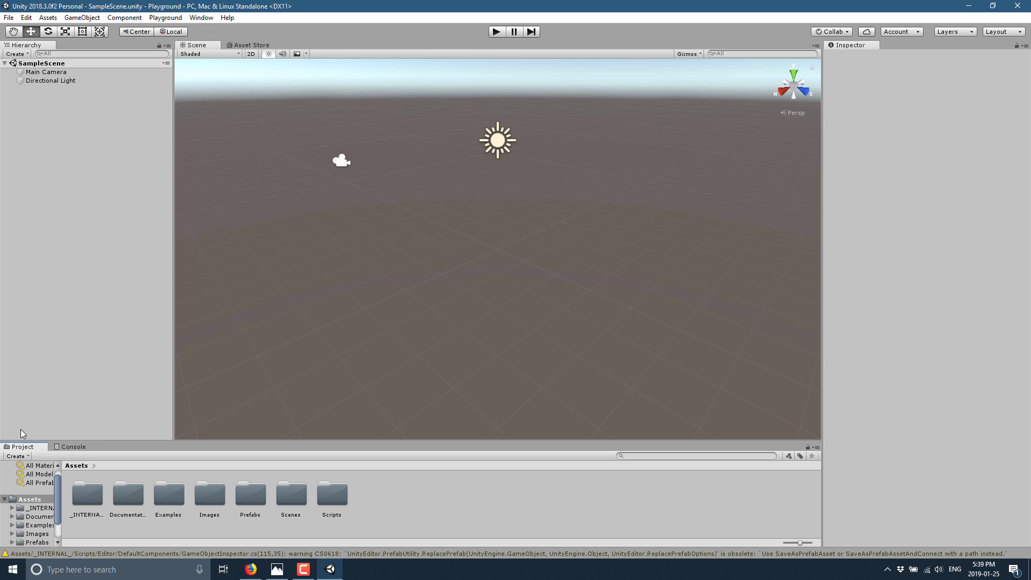
pyautogui.moveTo(71, 486); pyautogui.dragTo(194, 385)
pyautogui.click(54, 476)
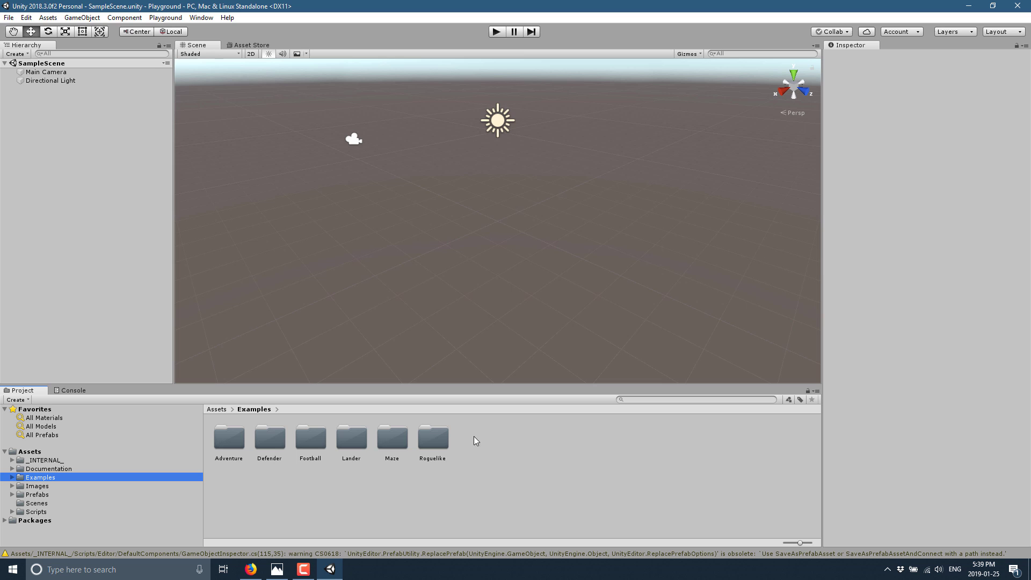
pyautogui.doubleClick(227, 448)
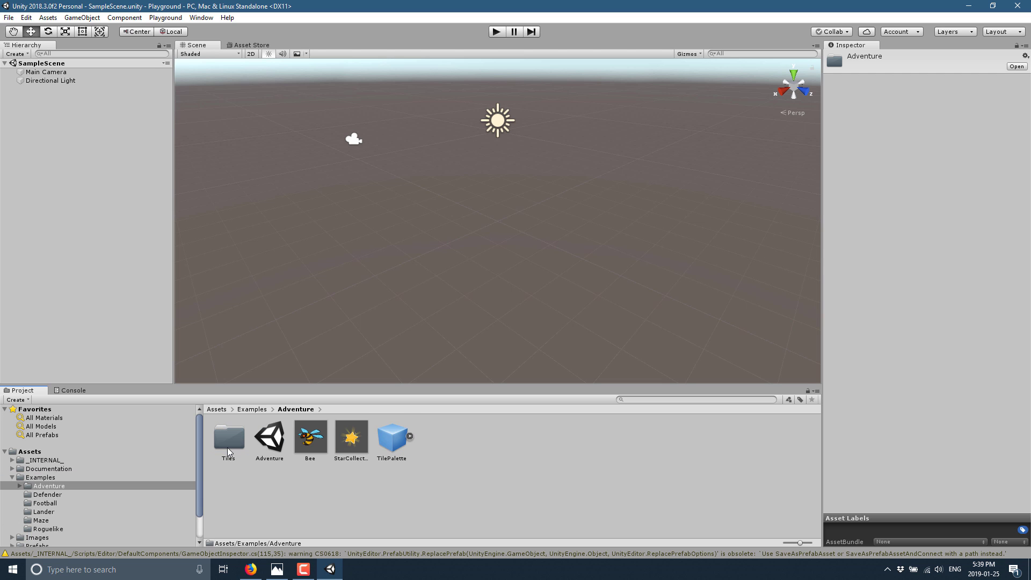
pyautogui.doubleClick(278, 439)
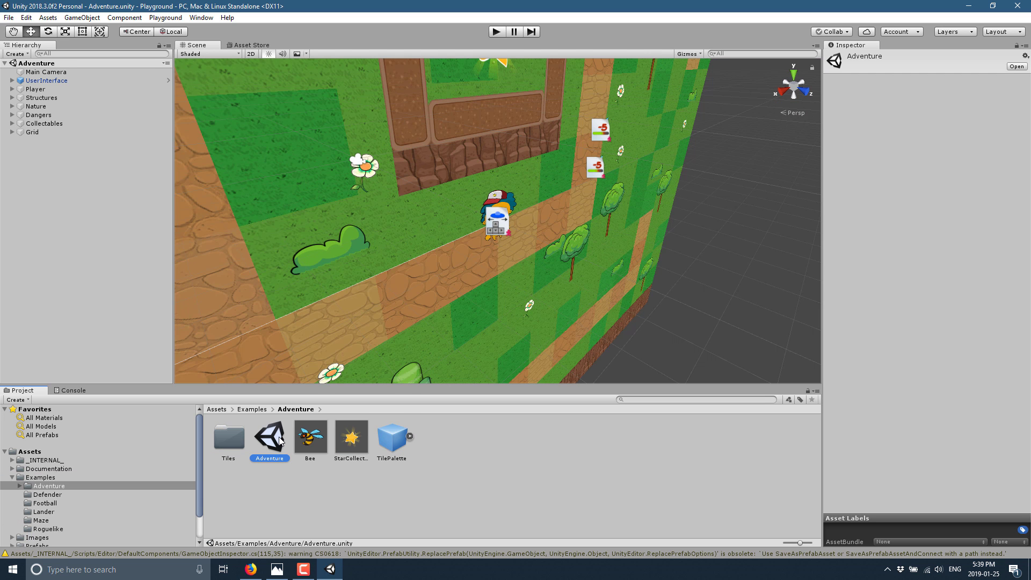
# Step: Switch to 2D view, play Adventure walking the player with arrow keys, then exit play mode
pyautogui.click(250, 54)
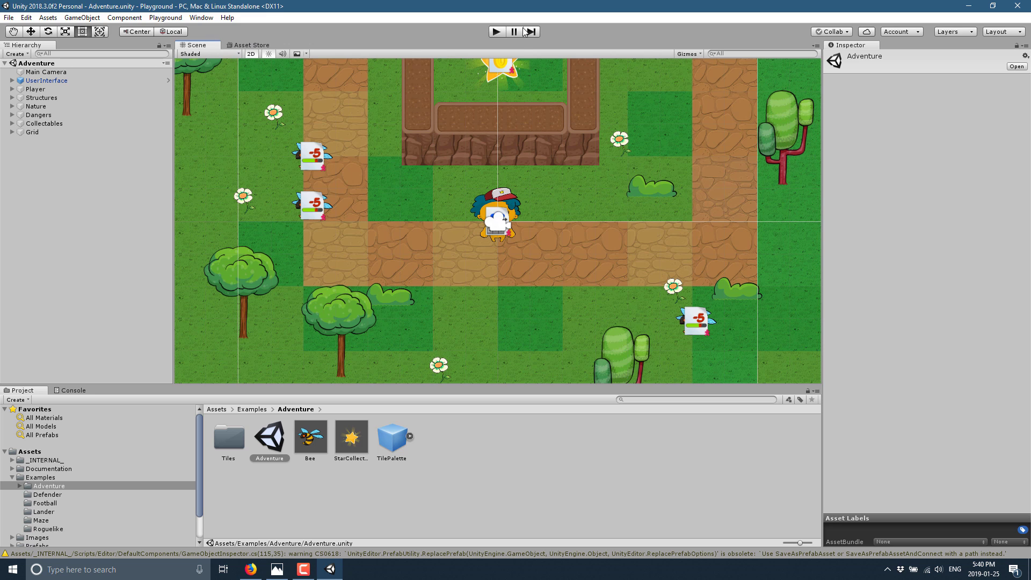
pyautogui.click(497, 32)
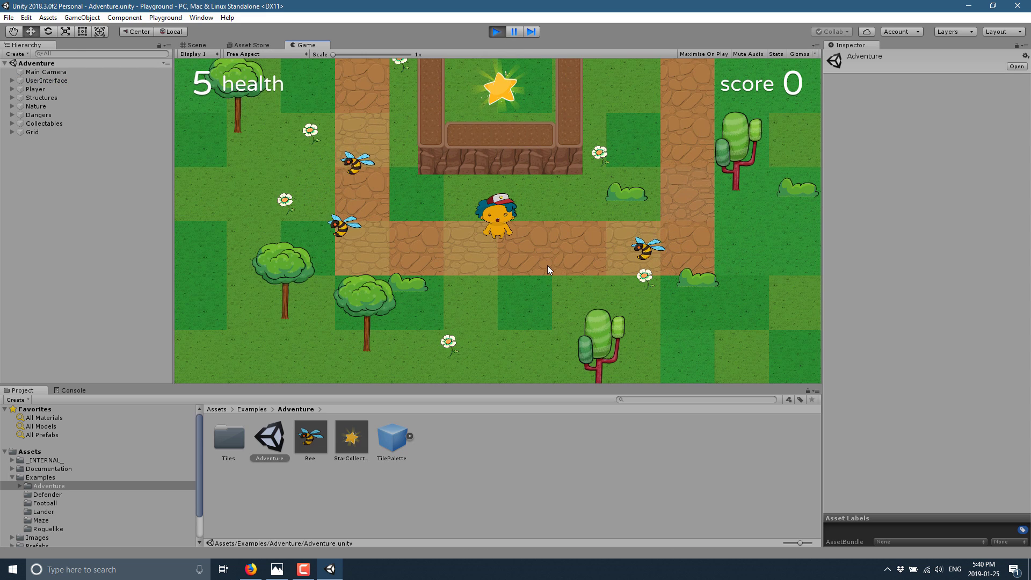
pyautogui.press('Right')
pyautogui.press('Up')
pyautogui.press('Right')
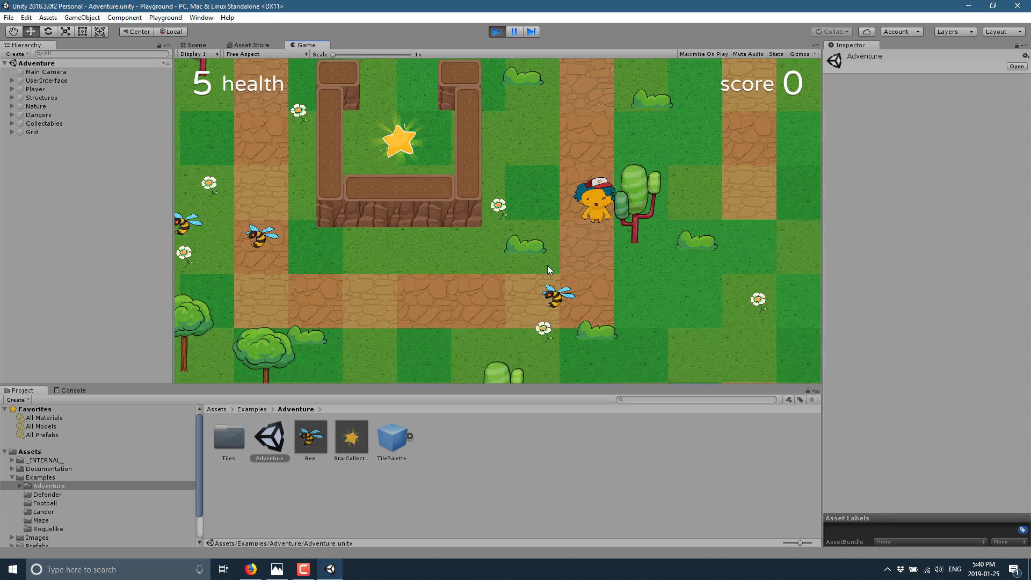
pyautogui.press('Up')
pyautogui.press('Up')
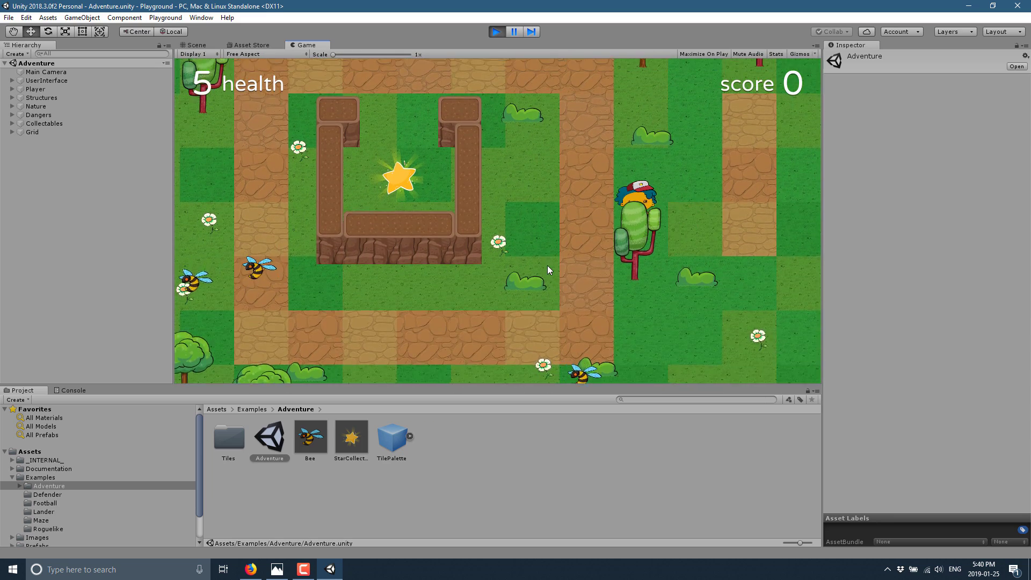
pyautogui.press('Down')
pyautogui.press('Left')
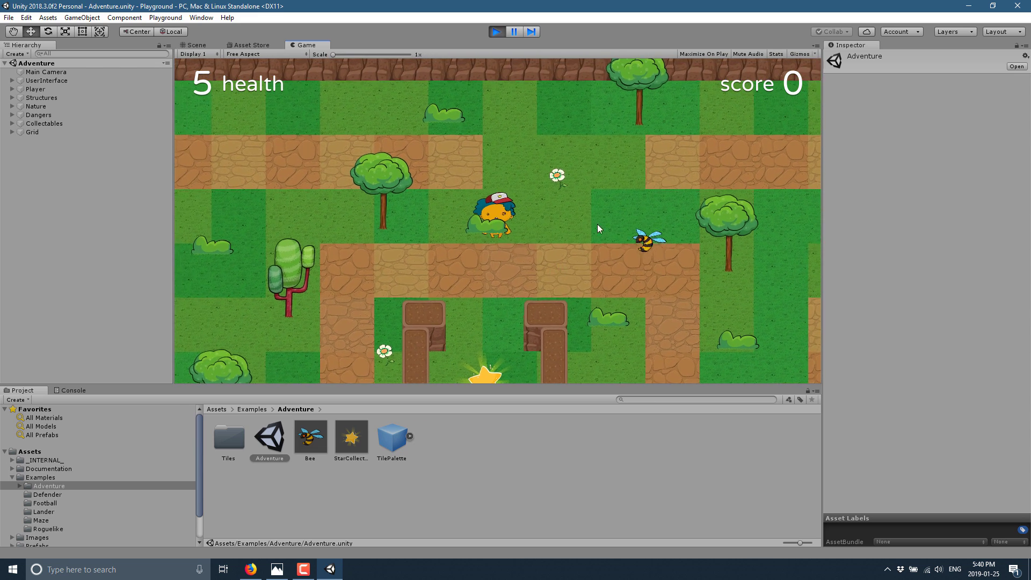
pyautogui.hotkey('ctrl', '1')
pyautogui.hotkey('ctrl', 'p')
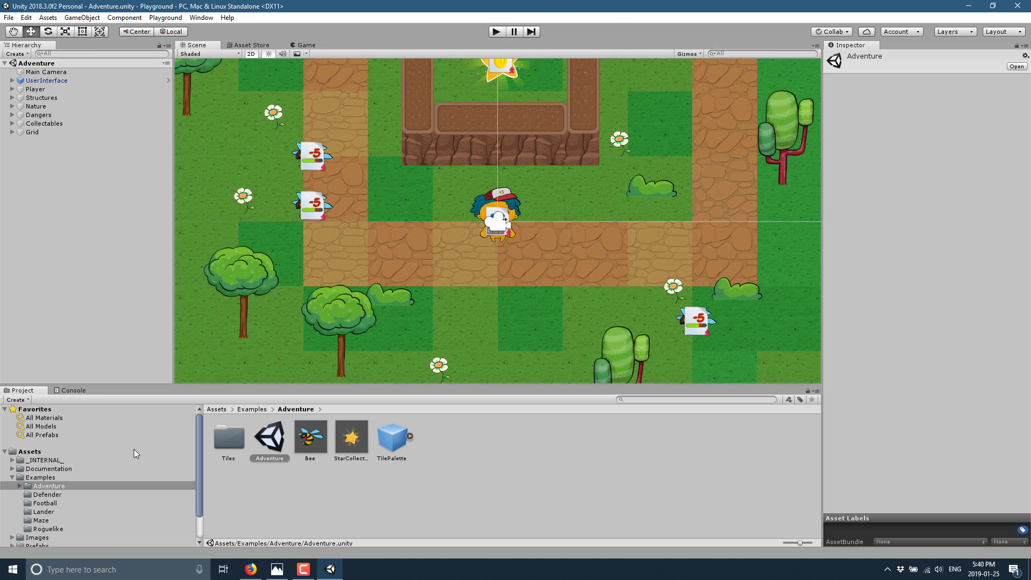
pyautogui.click(38, 494)
# Step: Open and play the Defender scene, aiming with arrows and shooting meteors with space until score 4
pyautogui.doubleClick(239, 457)
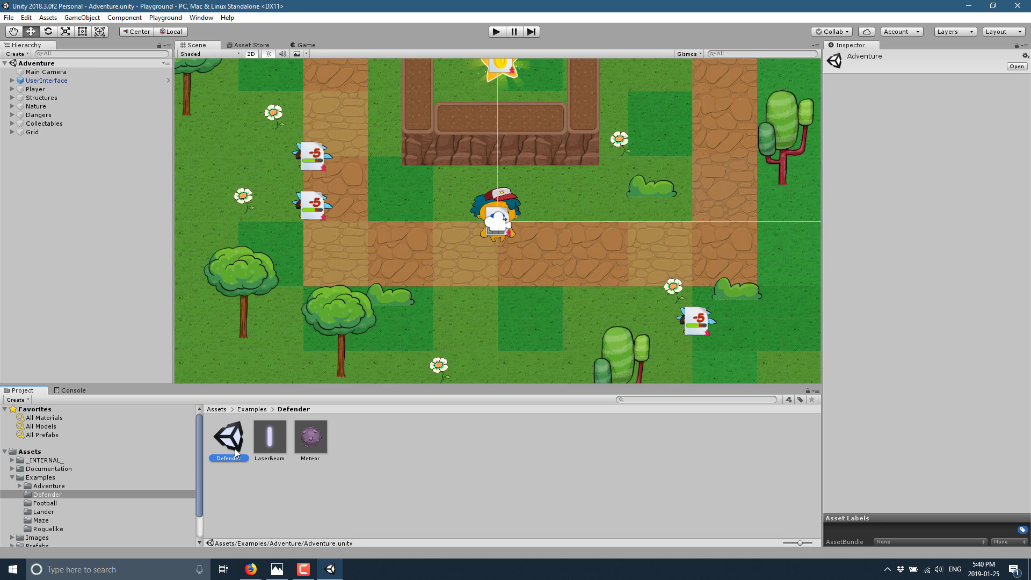
pyautogui.click(496, 32)
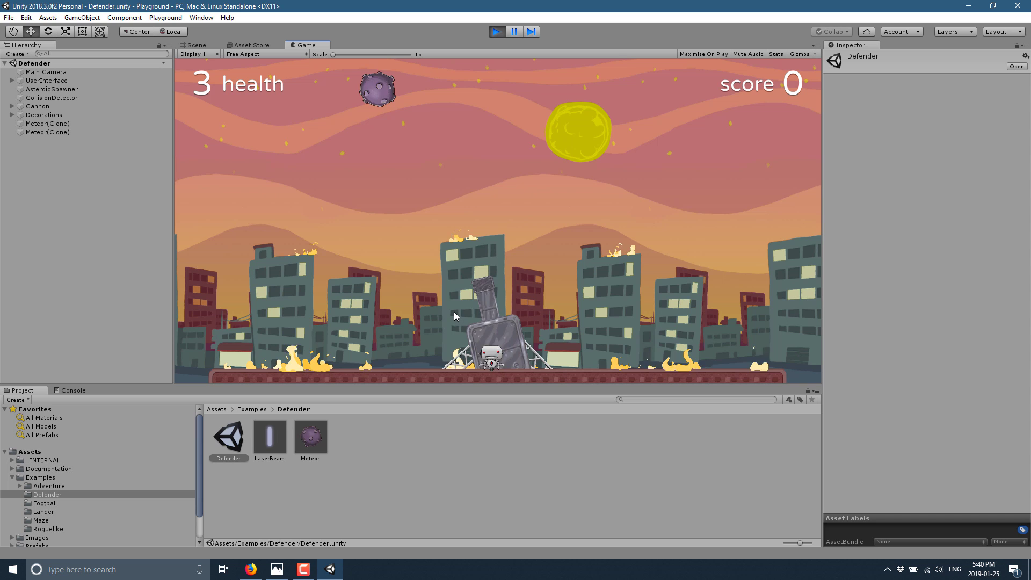
pyautogui.press('space')
pyautogui.press('Right')
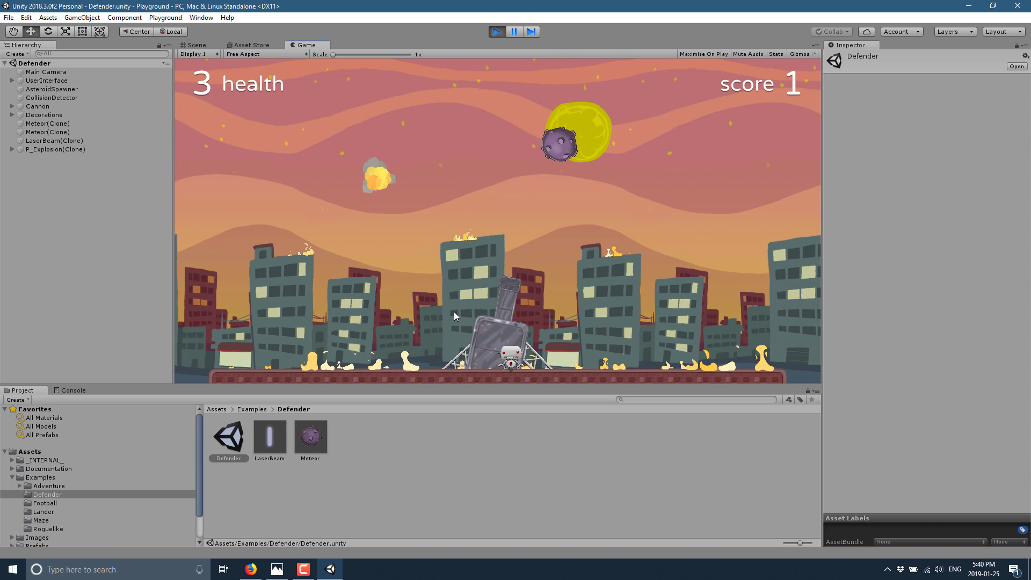
pyautogui.press('Left')
pyautogui.press('space')
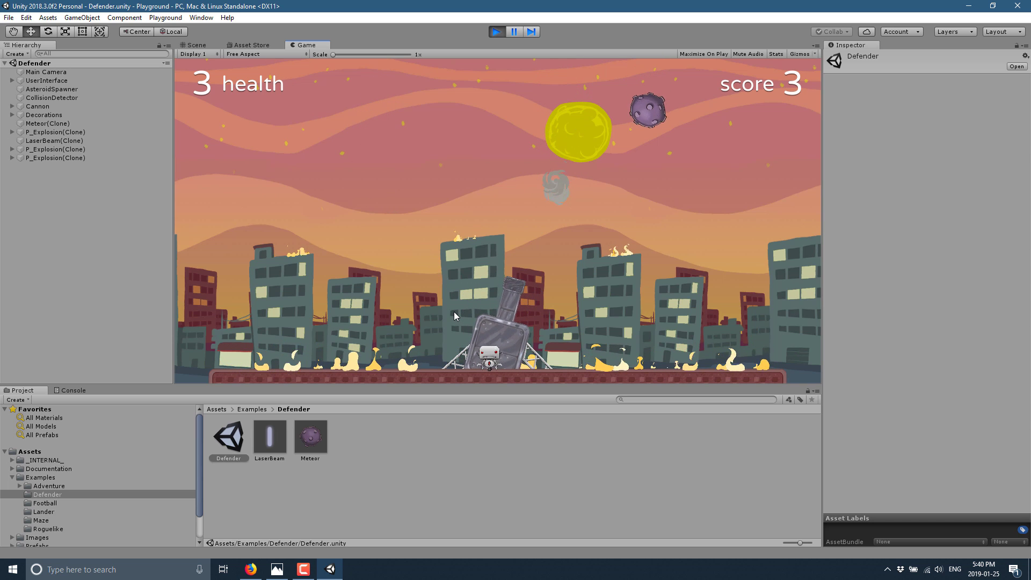
pyautogui.press('Right')
pyautogui.press('space')
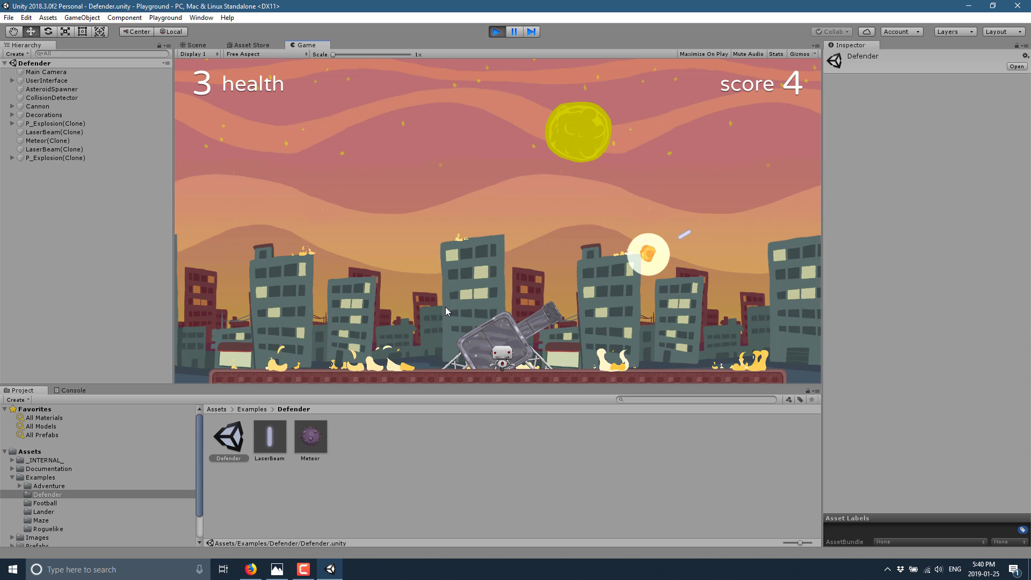
pyautogui.press('Left')
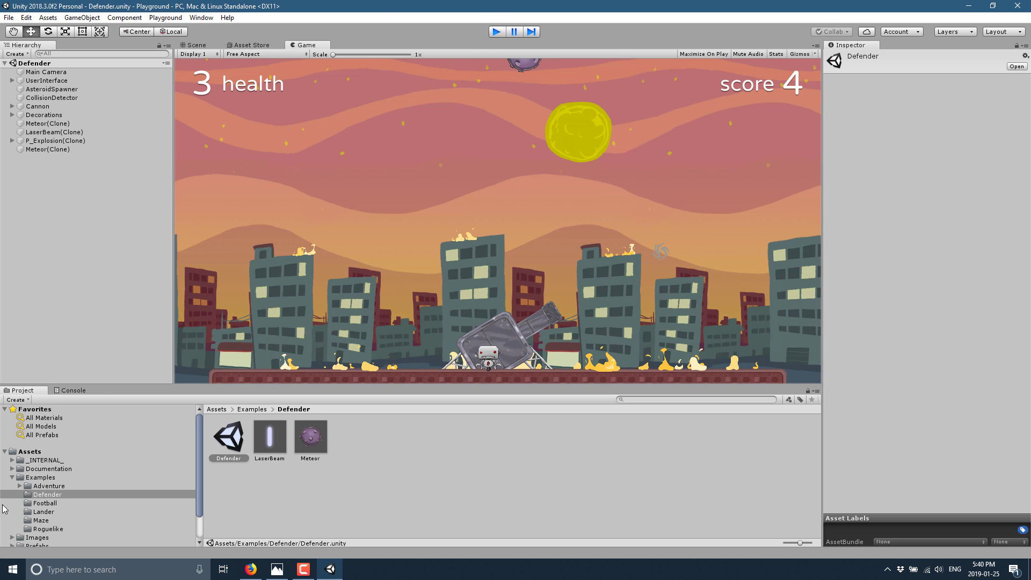
pyautogui.hotkey('ctrl', 'p')
pyautogui.click(44, 502)
# Step: Open and play the Football scene, driving the robot with WASD to score a 1–0 goal
pyautogui.click(260, 434)
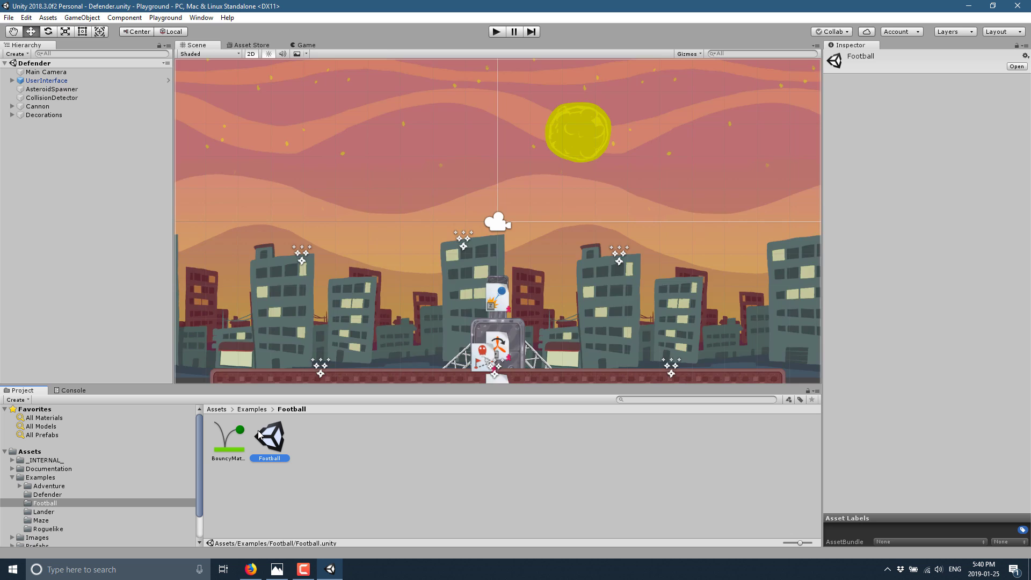
pyautogui.doubleClick(259, 435)
pyautogui.click(496, 32)
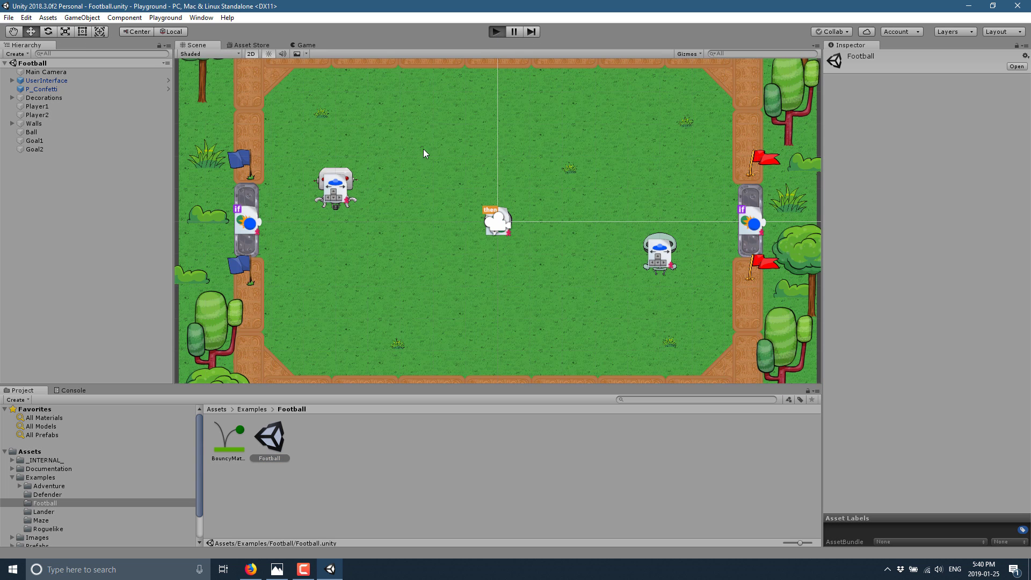
pyautogui.press('d')
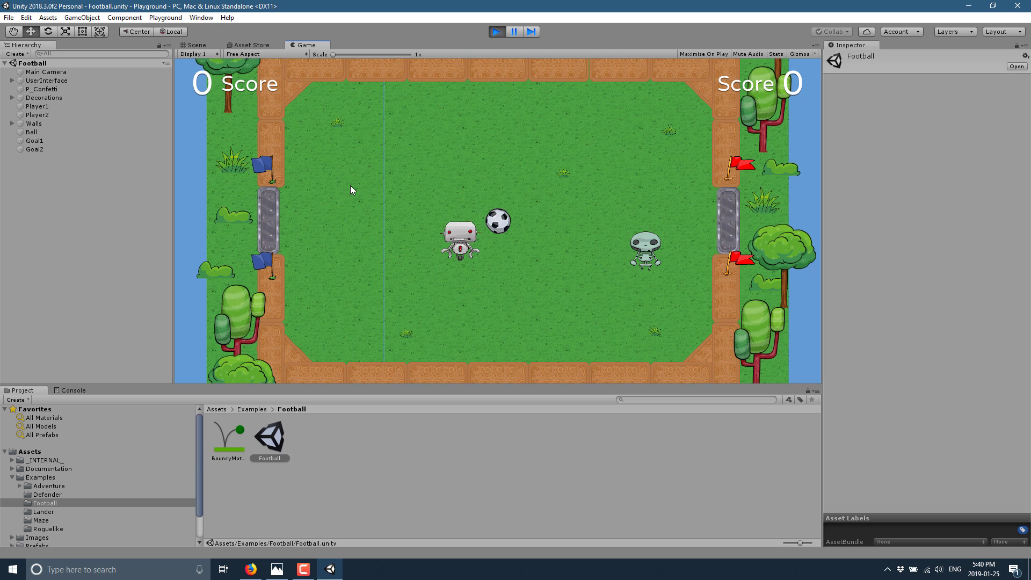
pyautogui.press('w')
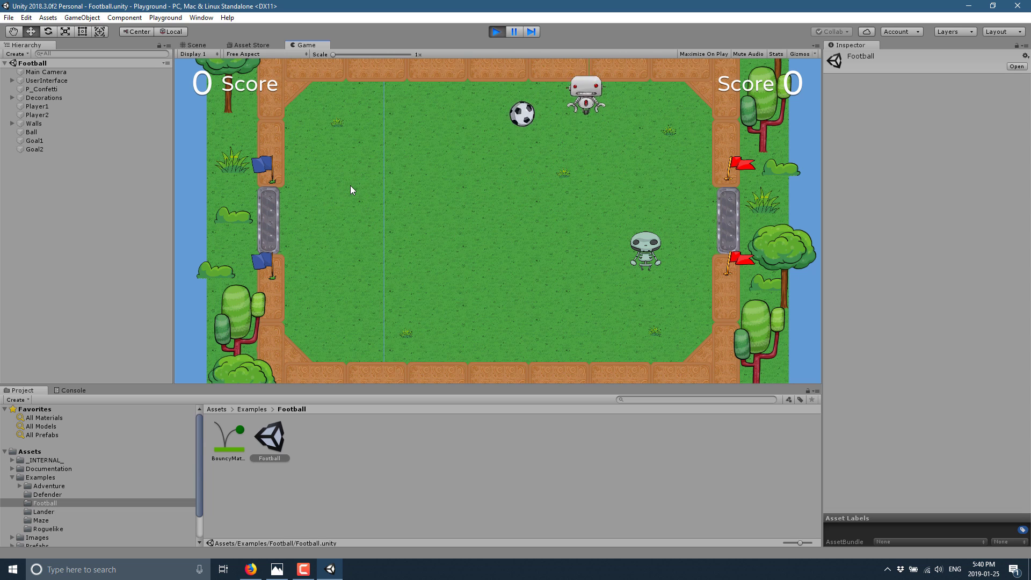
pyautogui.press('a')
pyautogui.press('s')
pyautogui.press('w')
pyautogui.press('a')
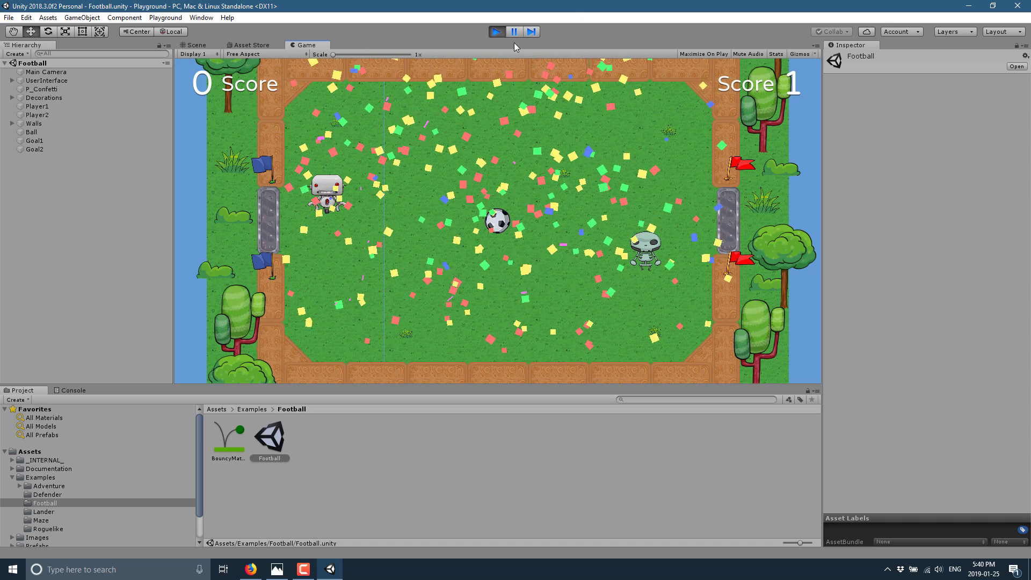
pyautogui.click(497, 31)
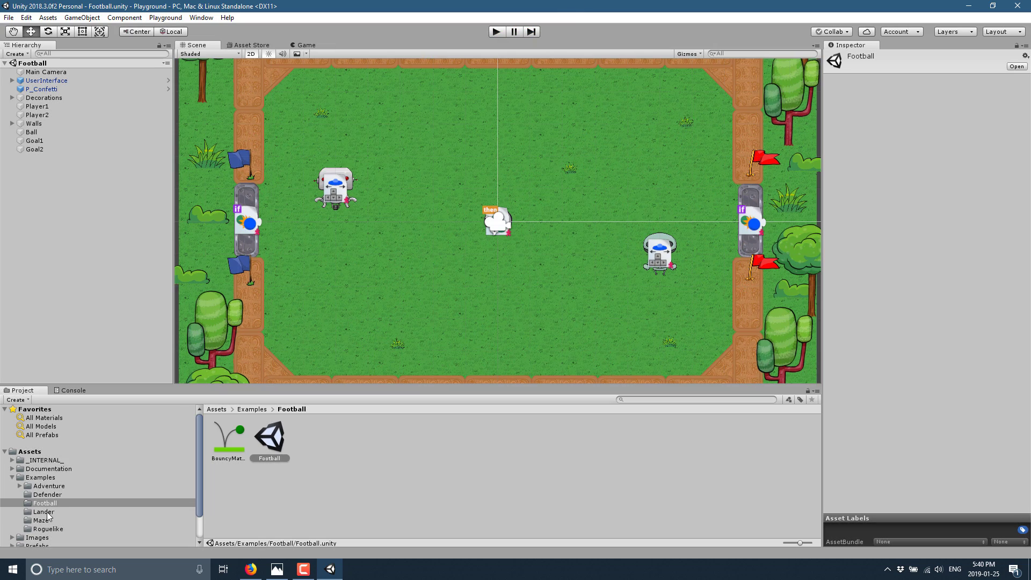
pyautogui.click(44, 511)
# Step: Open and play the Lander scene, firing thrusters with arrow keys until Game over
pyautogui.doubleClick(242, 445)
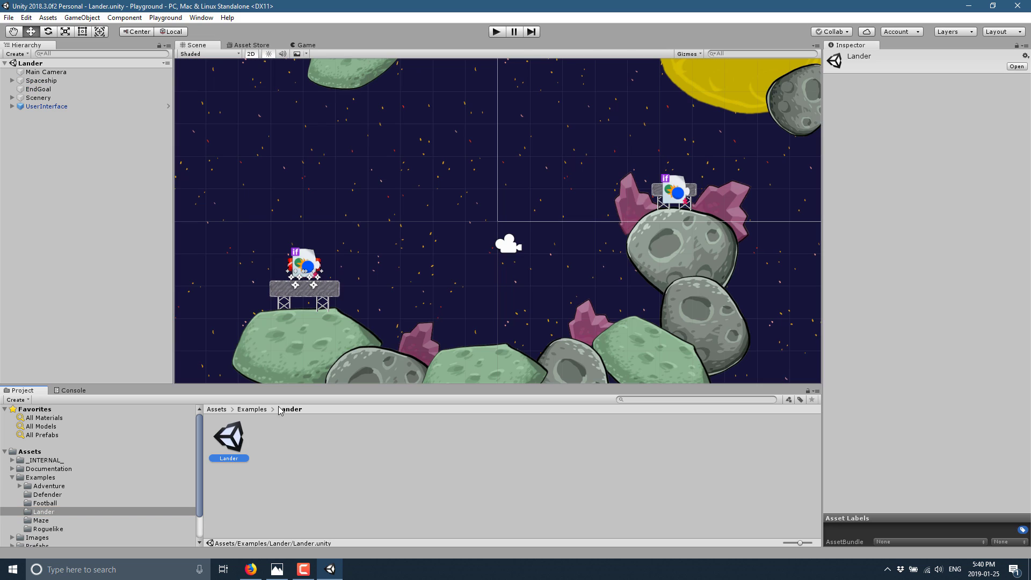
pyautogui.click(497, 32)
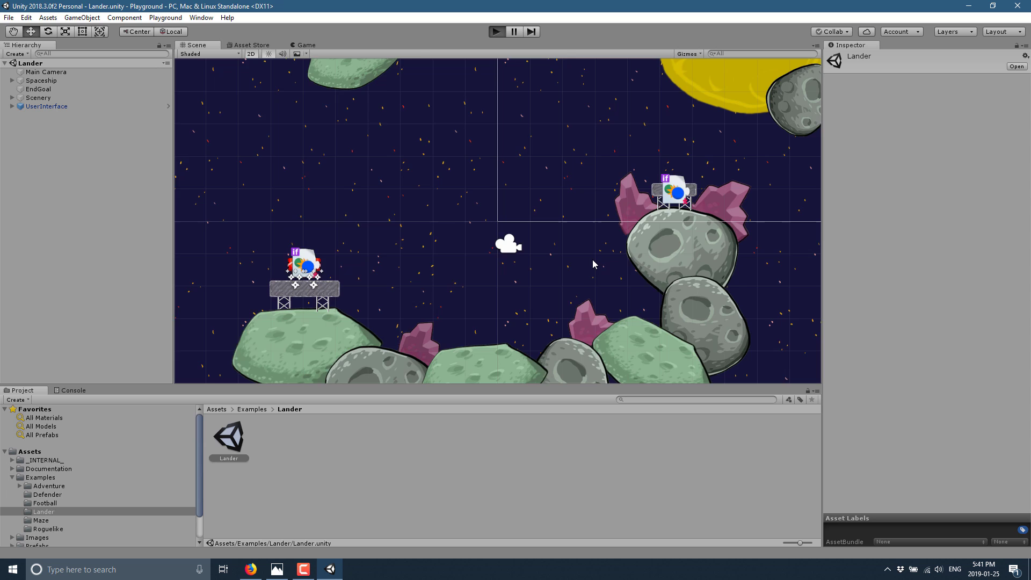
pyautogui.press('Up')
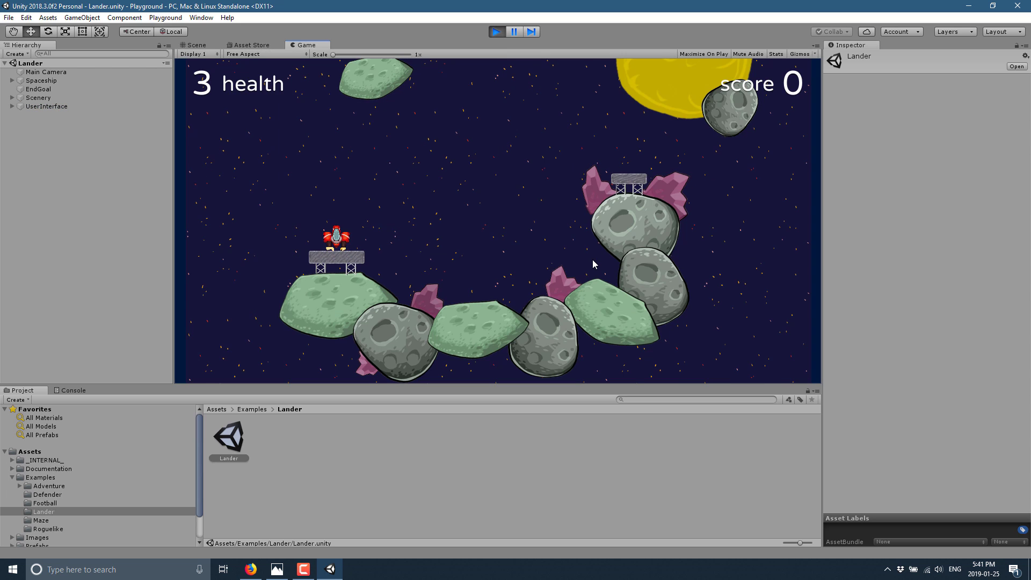
pyautogui.press('Right')
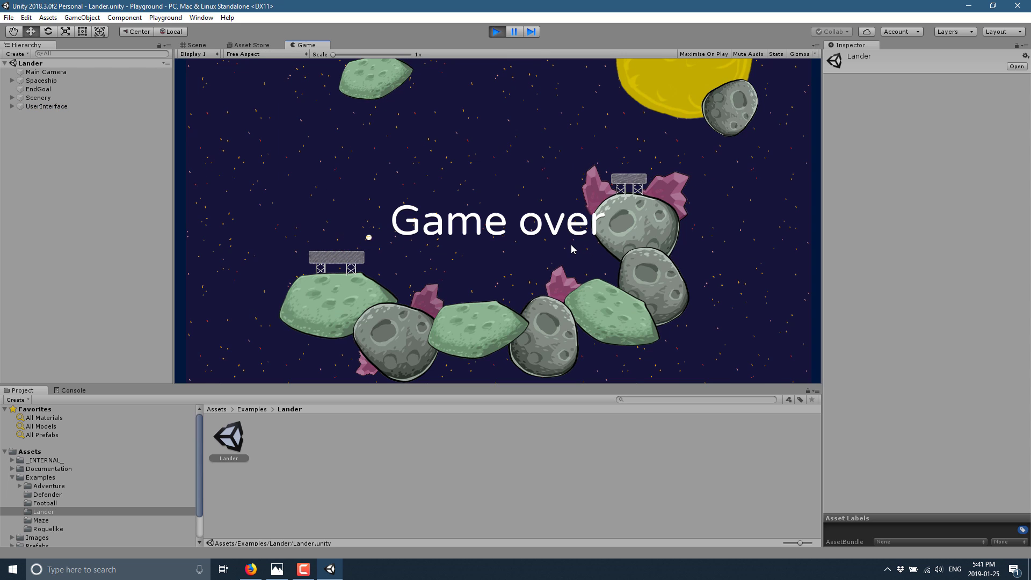
pyautogui.click(496, 32)
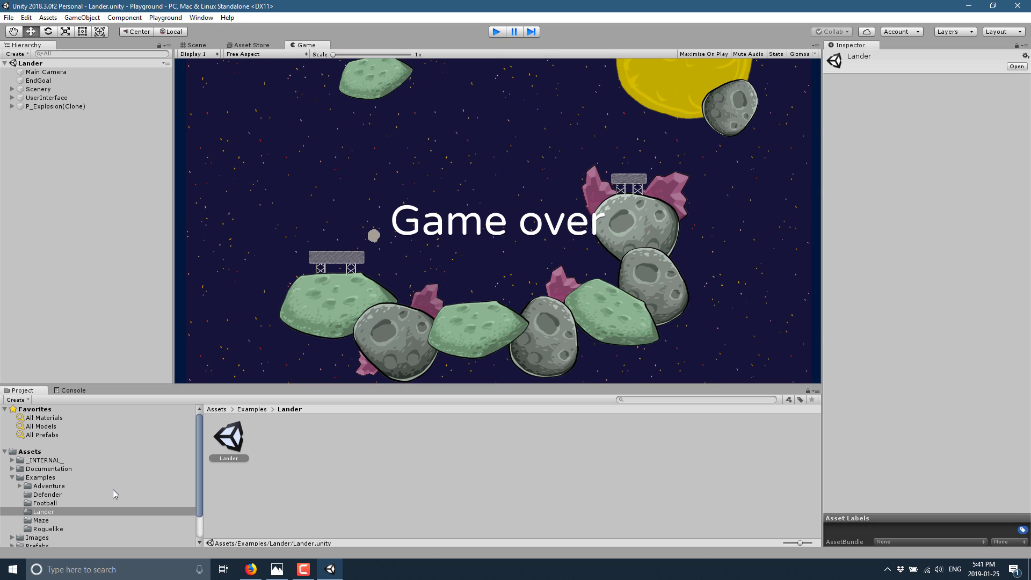
# Step: Open the Maze example's MazeLevel0 scene and show the Roguelike folder
pyautogui.click(41, 520)
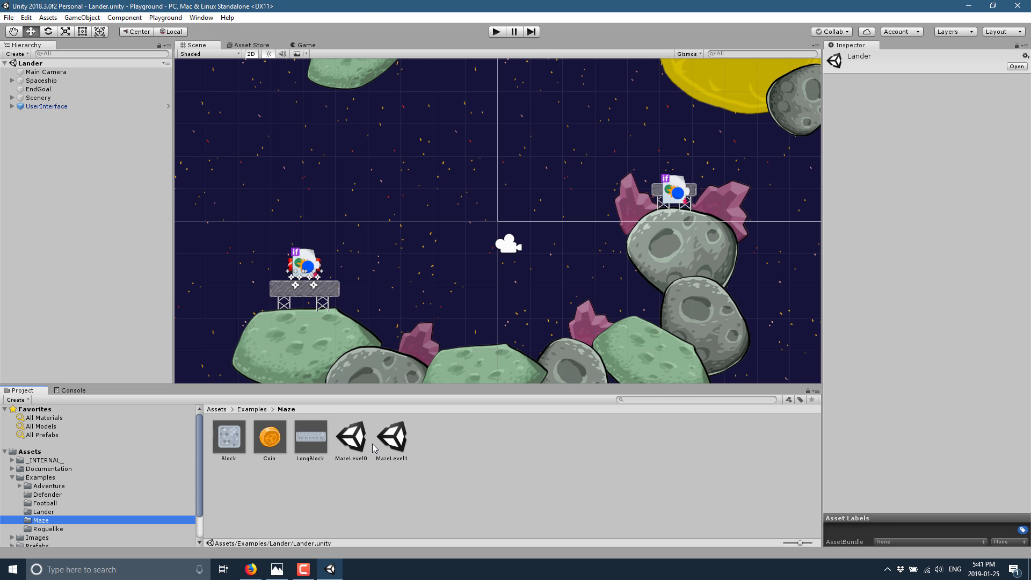
pyautogui.doubleClick(357, 439)
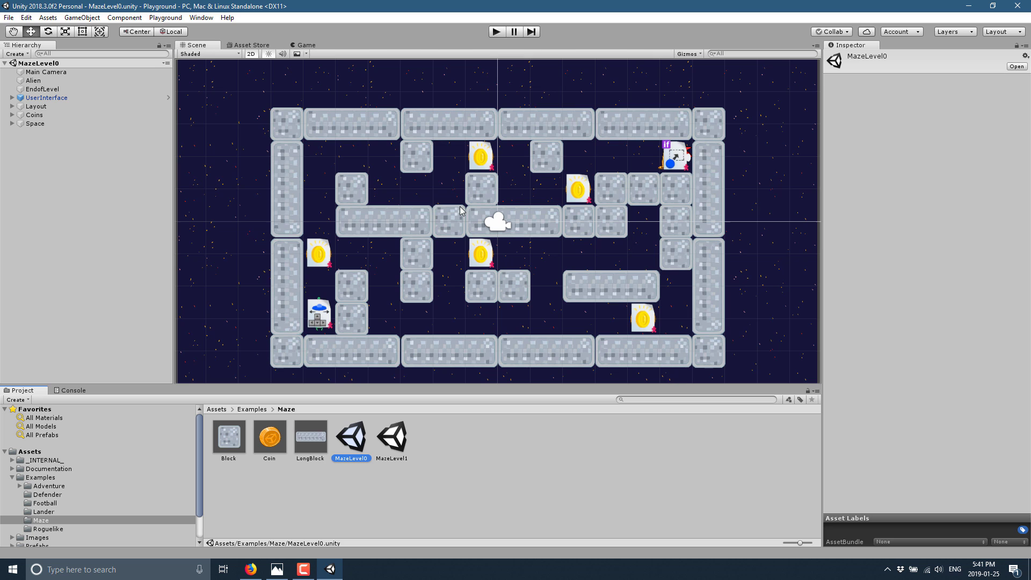
pyautogui.click(48, 529)
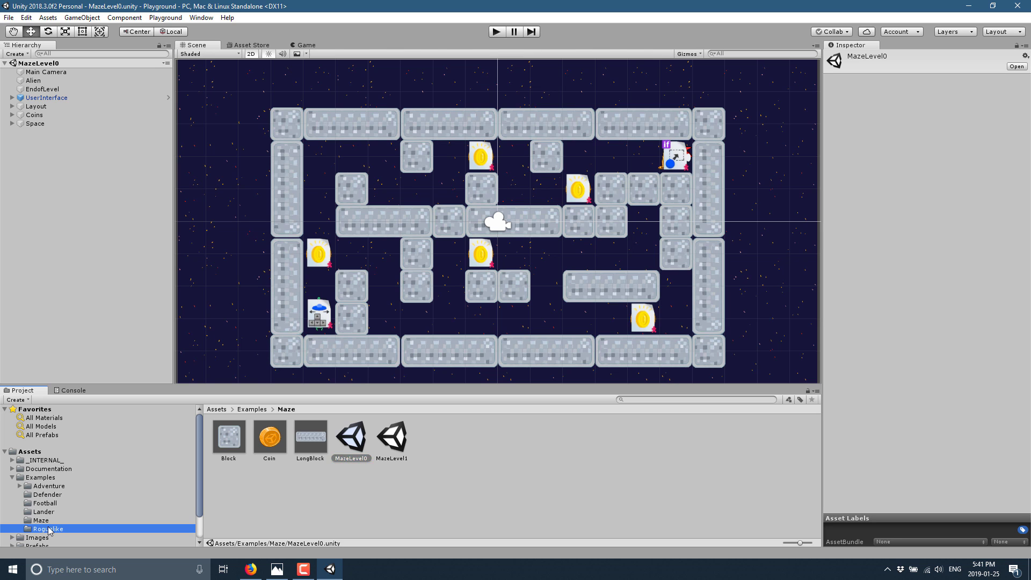
# Step: Open and play the Roguelike scene, walking the hero through the corridor to collect three coins
pyautogui.doubleClick(351, 437)
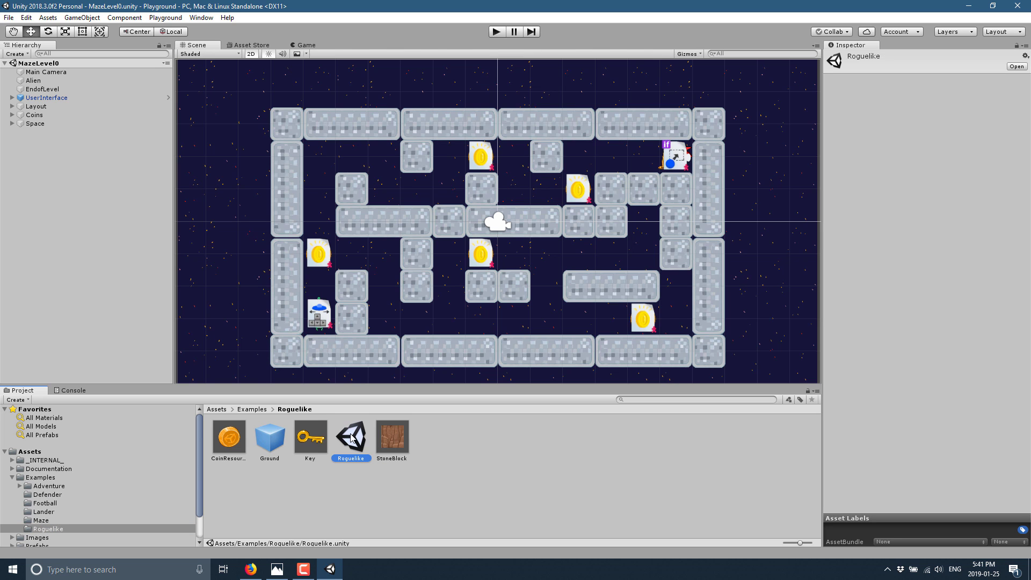
pyautogui.click(502, 33)
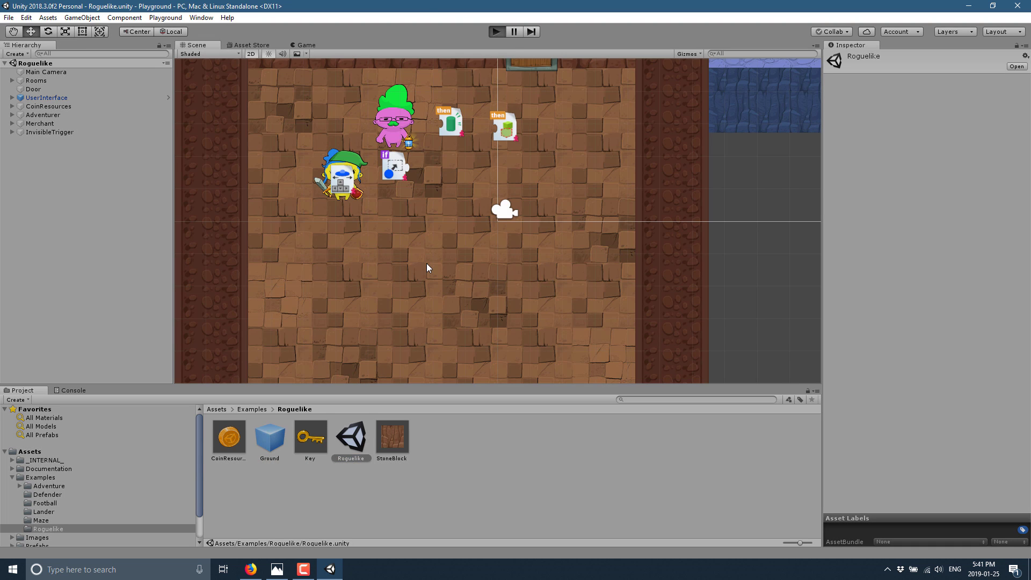
pyautogui.press('Right')
pyautogui.press('Up')
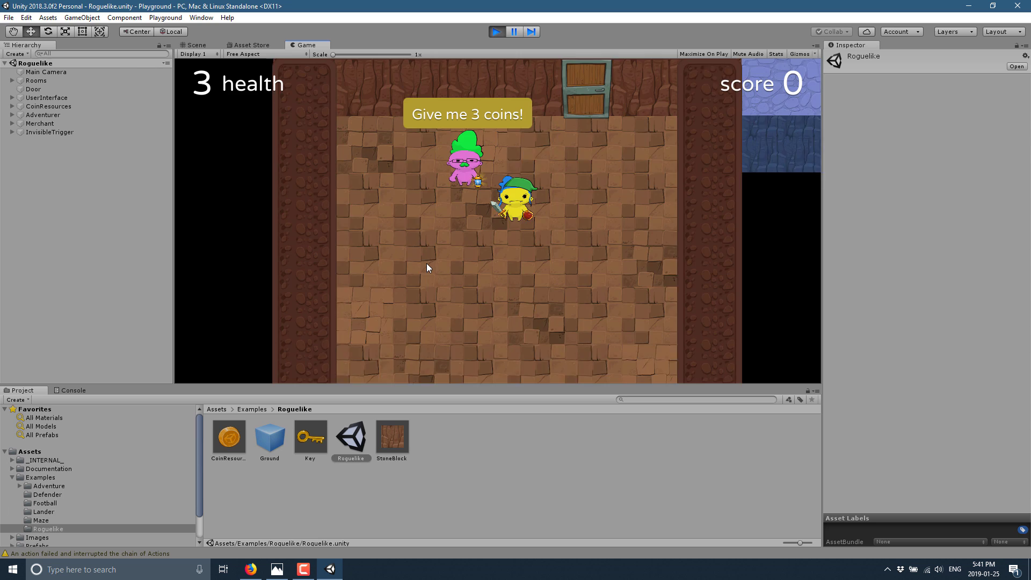
pyautogui.press('Up')
pyautogui.press('Down')
pyautogui.press('Right')
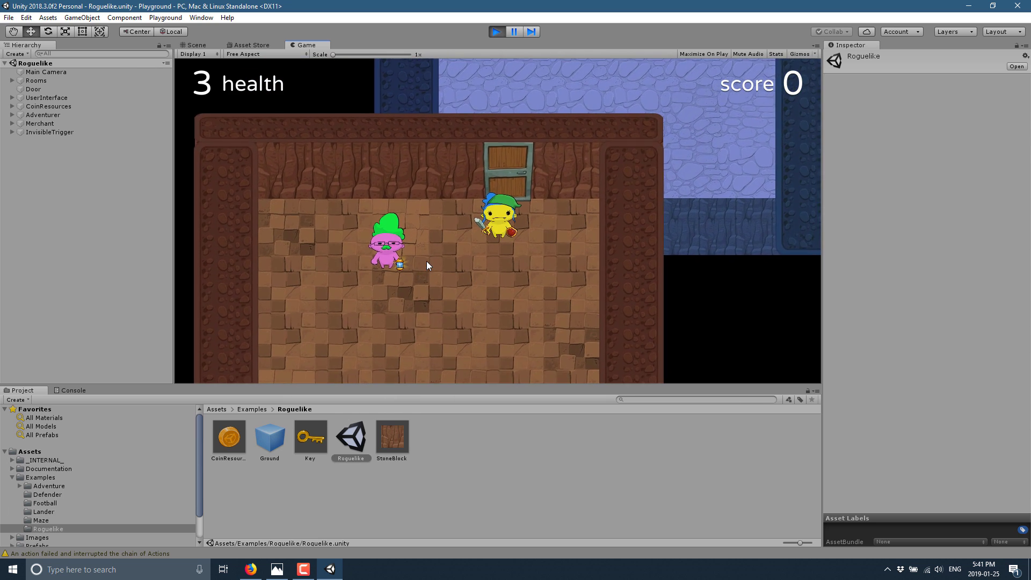
pyautogui.press('Down')
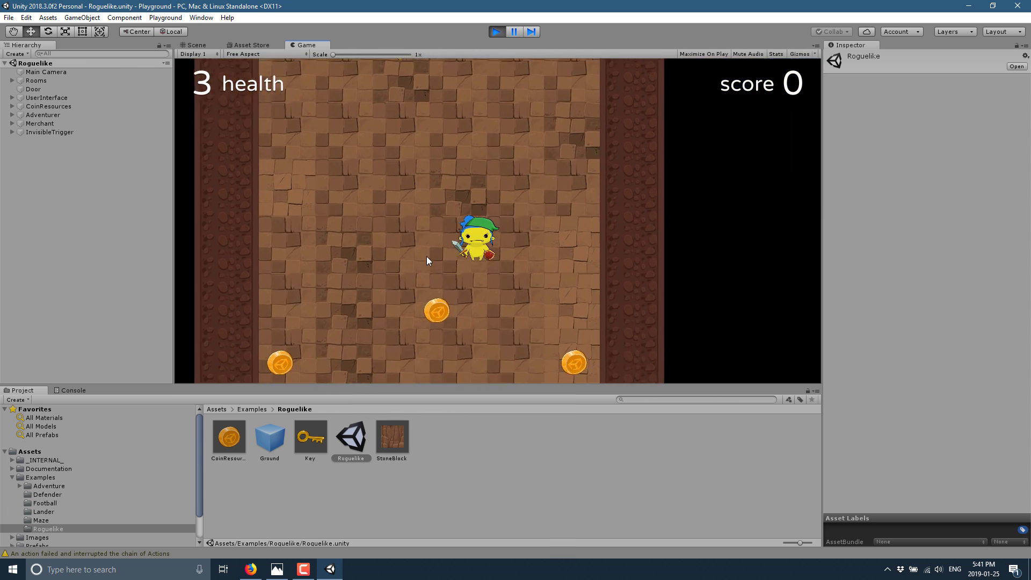
pyautogui.press('Down')
pyautogui.press('Left')
pyautogui.press('Right')
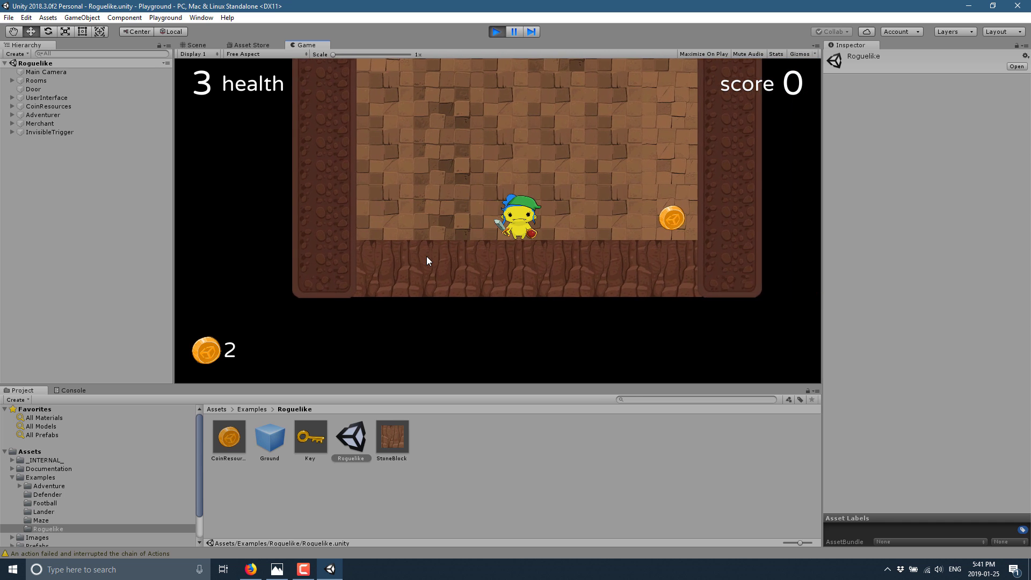
pyautogui.press('Up')
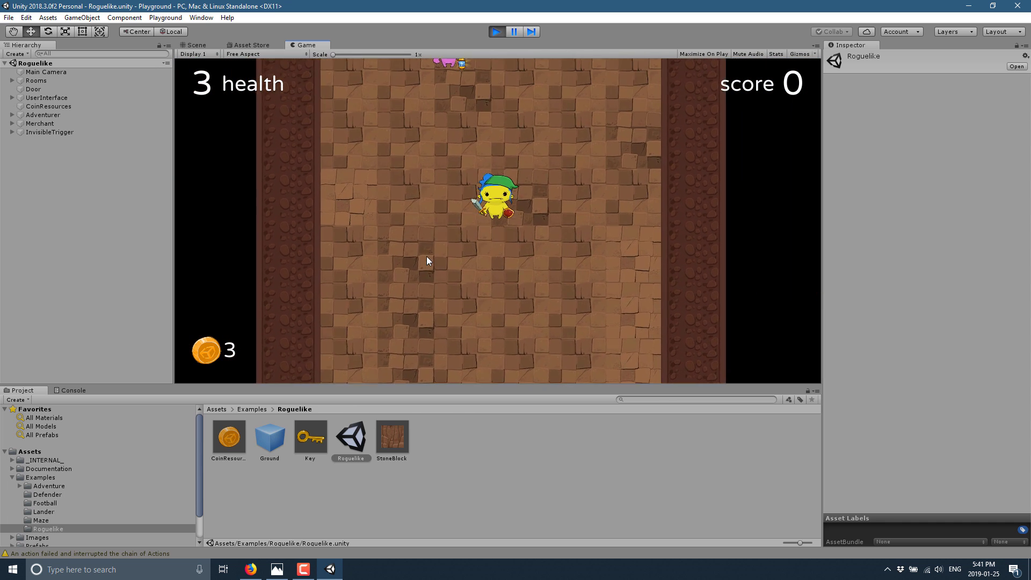
# Step: Trade the coins for a key, unlock the door, grab the star, and stop playing
pyautogui.press('Up')
pyautogui.press('Right')
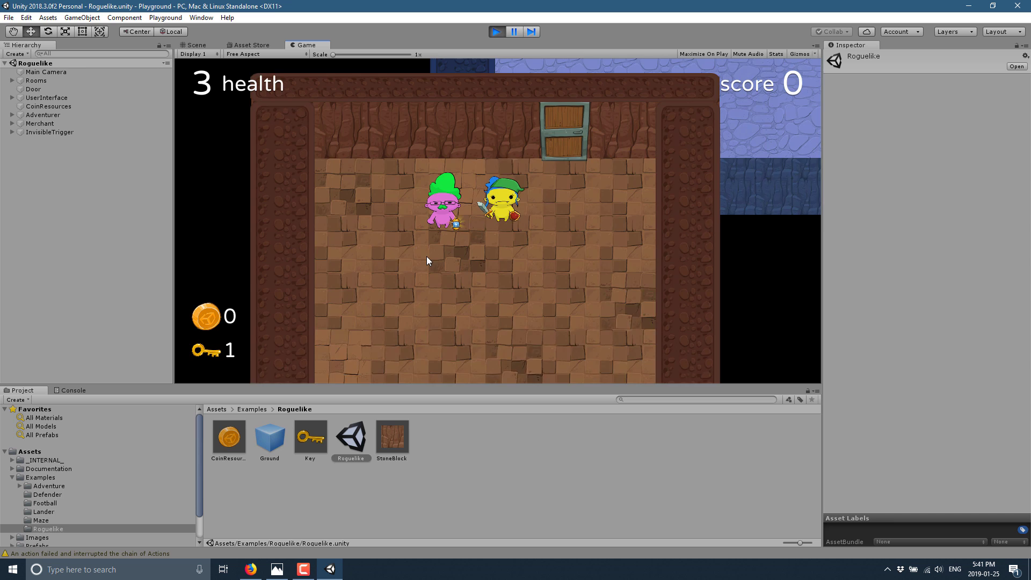
pyautogui.press('Right')
pyautogui.press('Up')
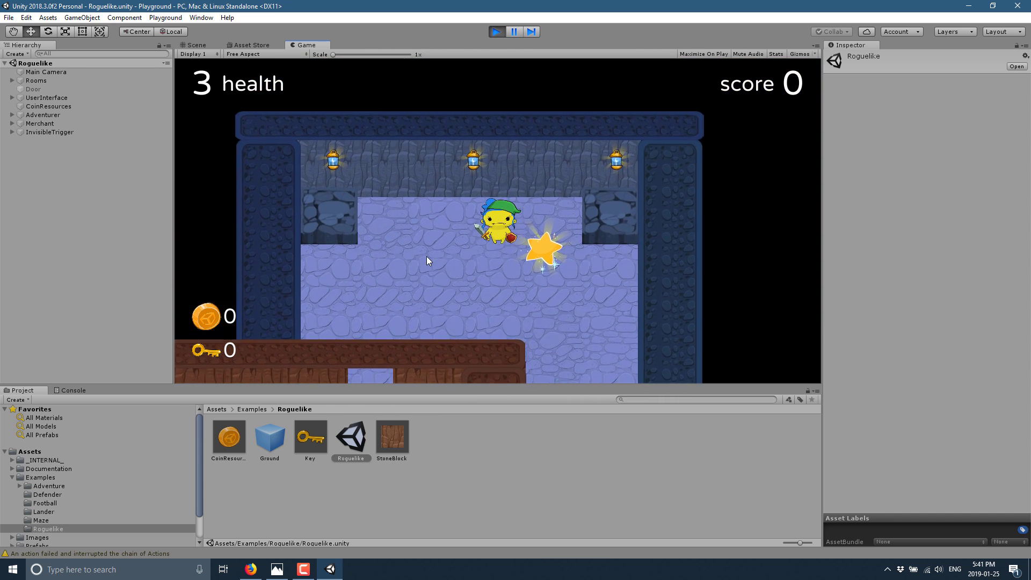
pyautogui.press('Down')
pyautogui.press('Right')
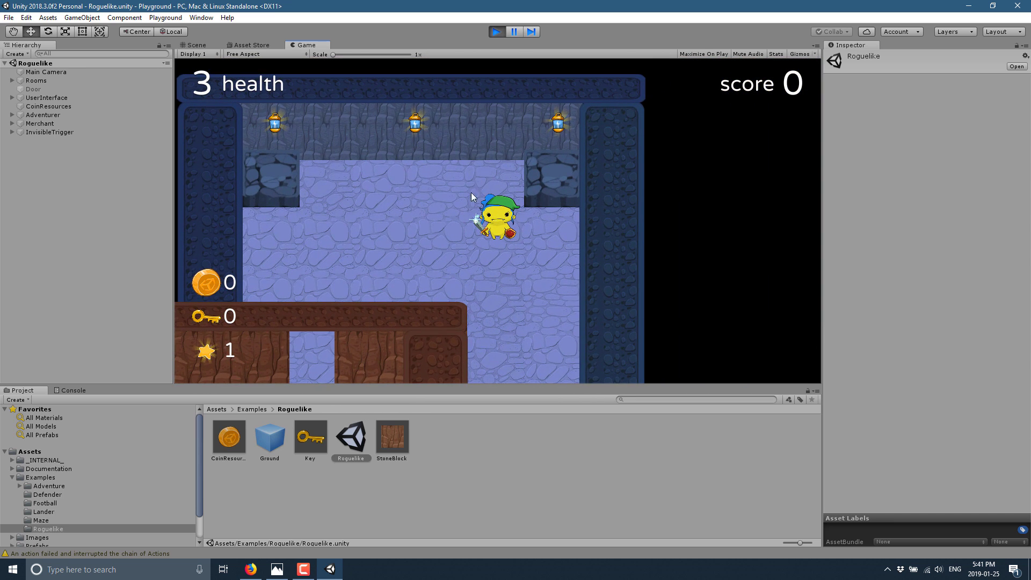
pyautogui.click(495, 32)
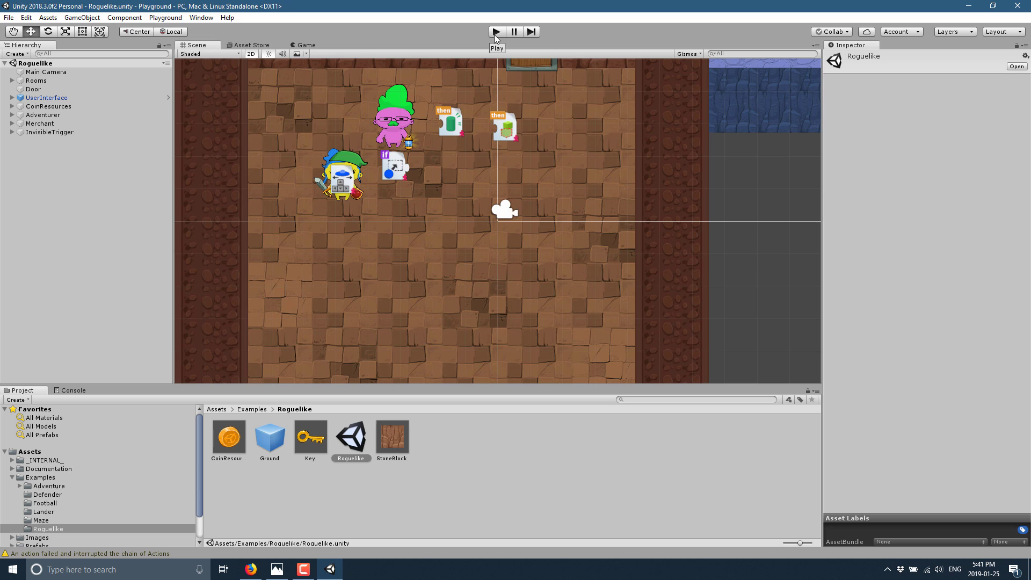
# Step: Inspect the Merchant object's components and briefly expand its child parts
pyautogui.click(40, 123)
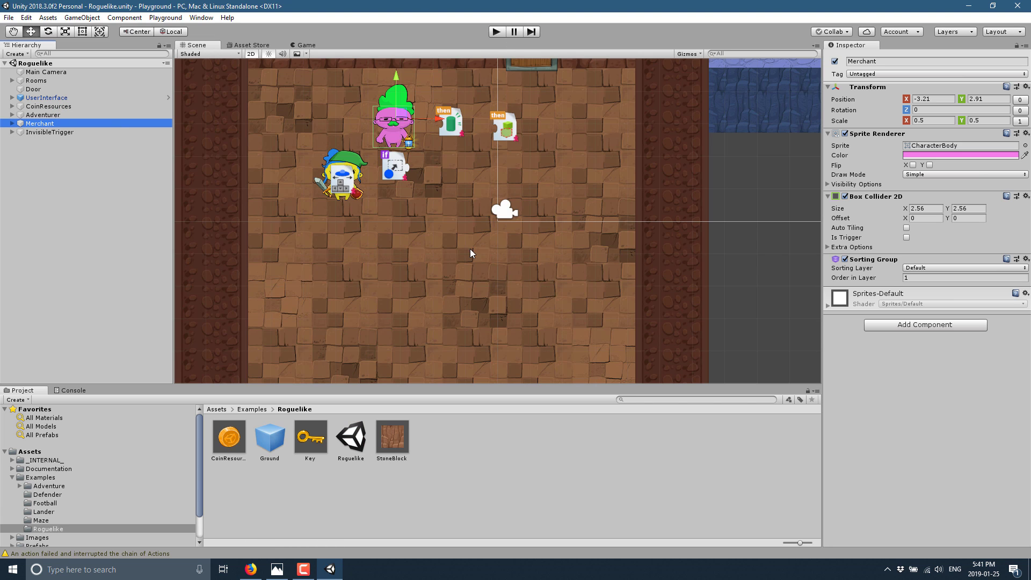
pyautogui.moveTo(877, 238)
pyautogui.click(12, 124)
pyautogui.click(12, 123)
# Step: Inspect the Adventurer, CoinResources, UserInterface and Rooms objects in the Inspector
pyautogui.click(33, 116)
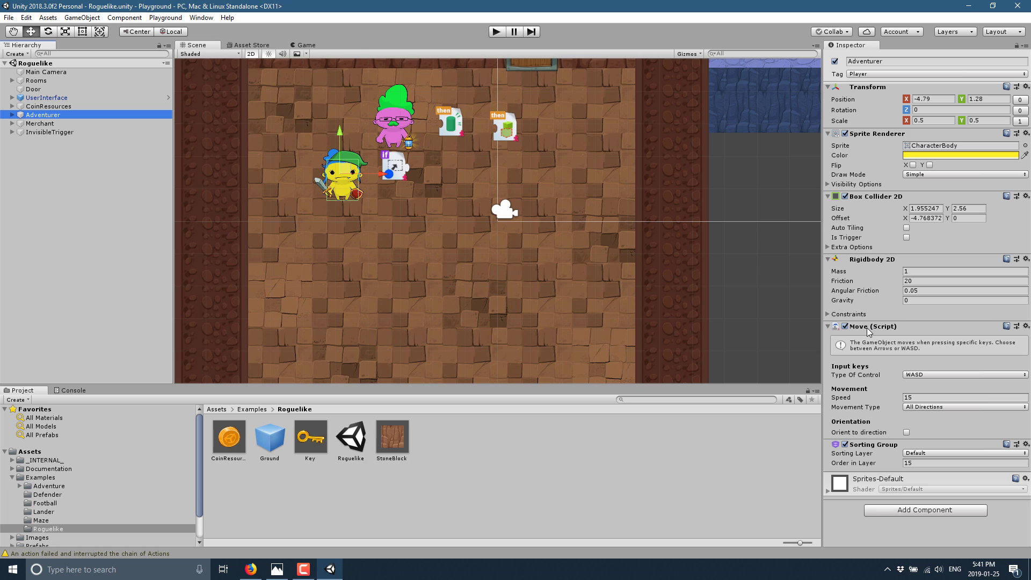
pyautogui.click(67, 107)
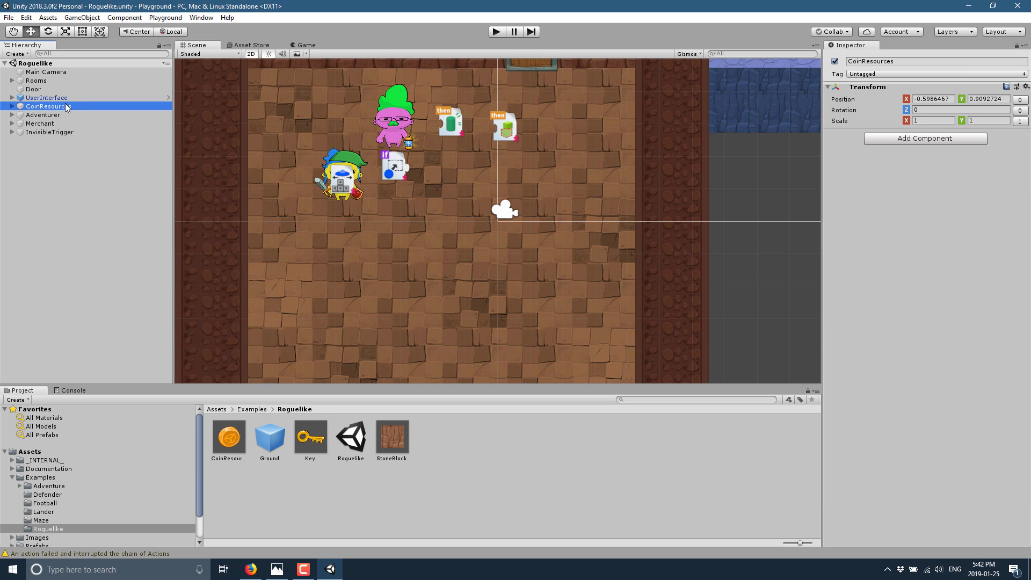
pyautogui.click(62, 98)
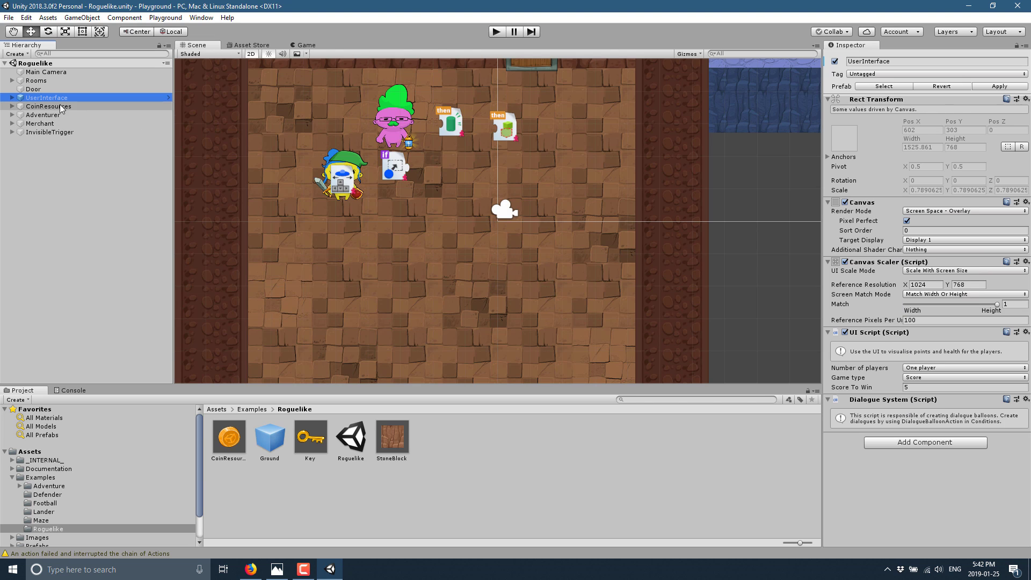
pyautogui.click(36, 81)
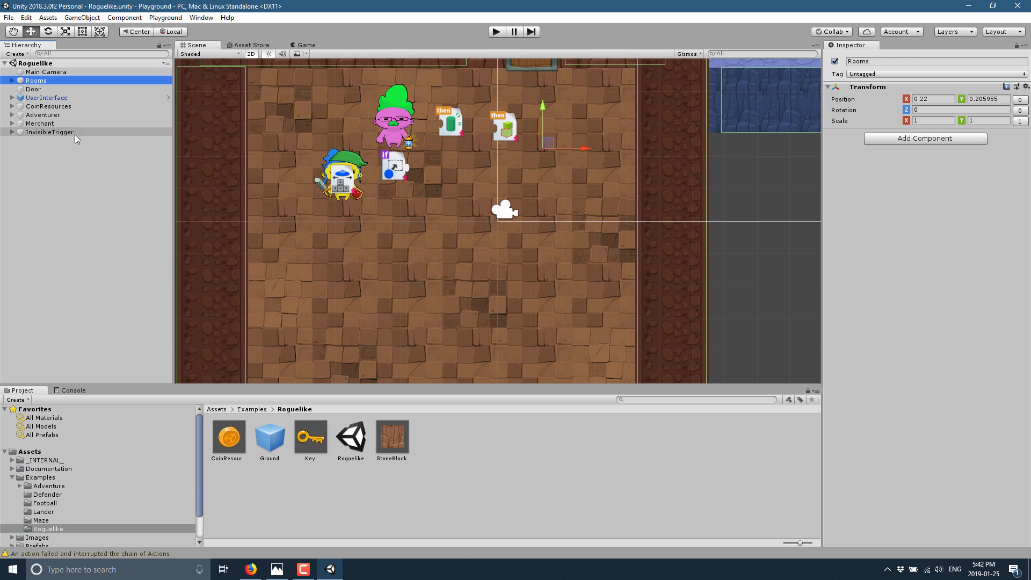
pyautogui.click(44, 512)
# Step: Open the Lander scene and select the Spaceship to show its Rigidbody 2D, Push, Rotate and Destroy Action components
pyautogui.doubleClick(232, 439)
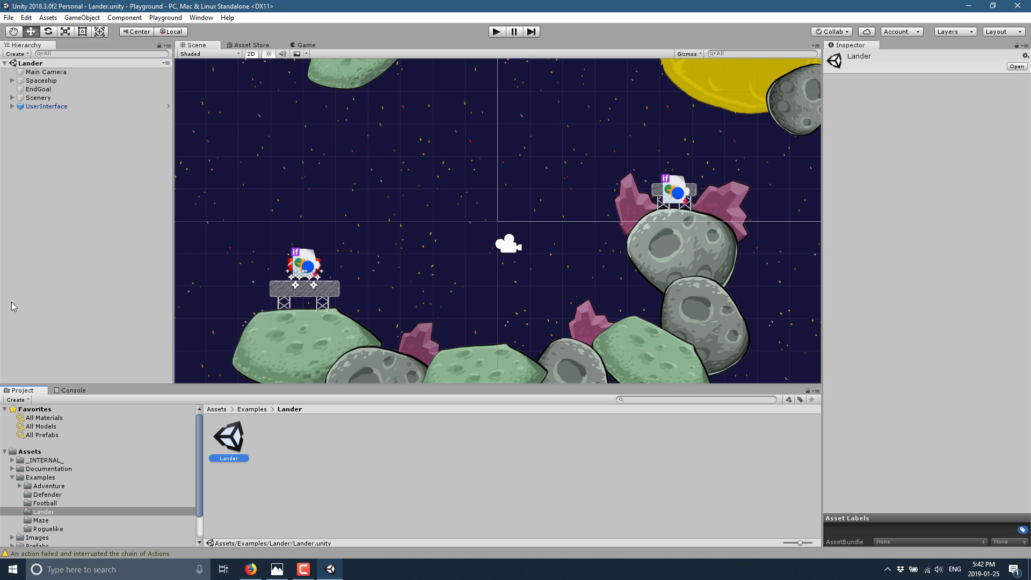
pyautogui.click(46, 106)
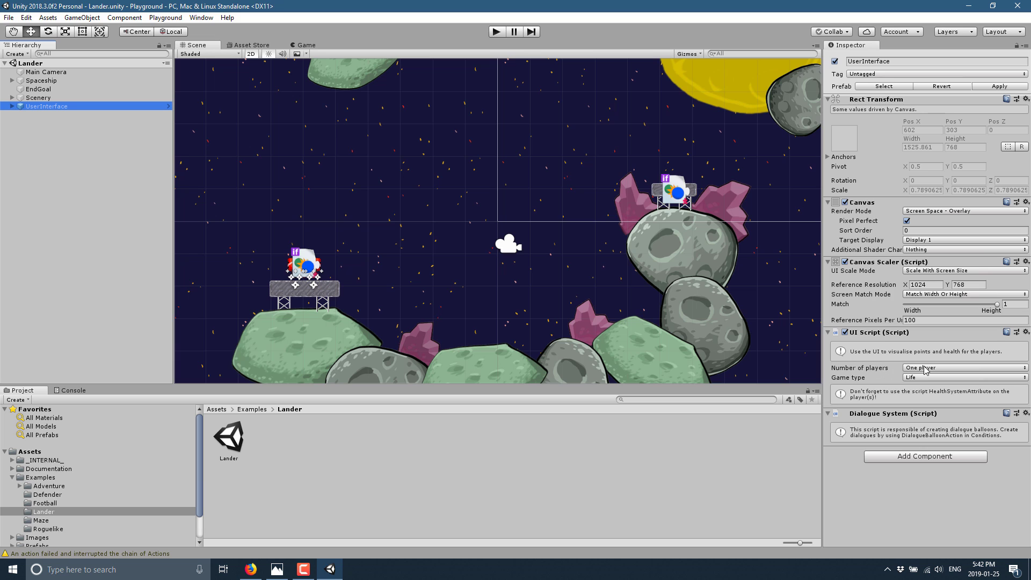
pyautogui.click(42, 81)
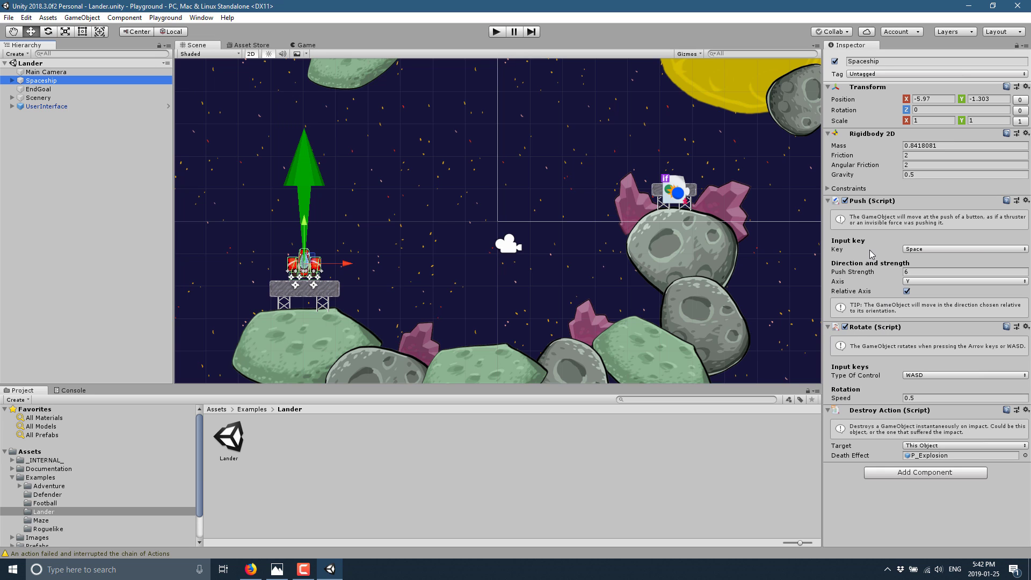
# Step: In the Spaceship's Add Component menu, browse the Playground Actions and Attributes components
pyautogui.click(918, 474)
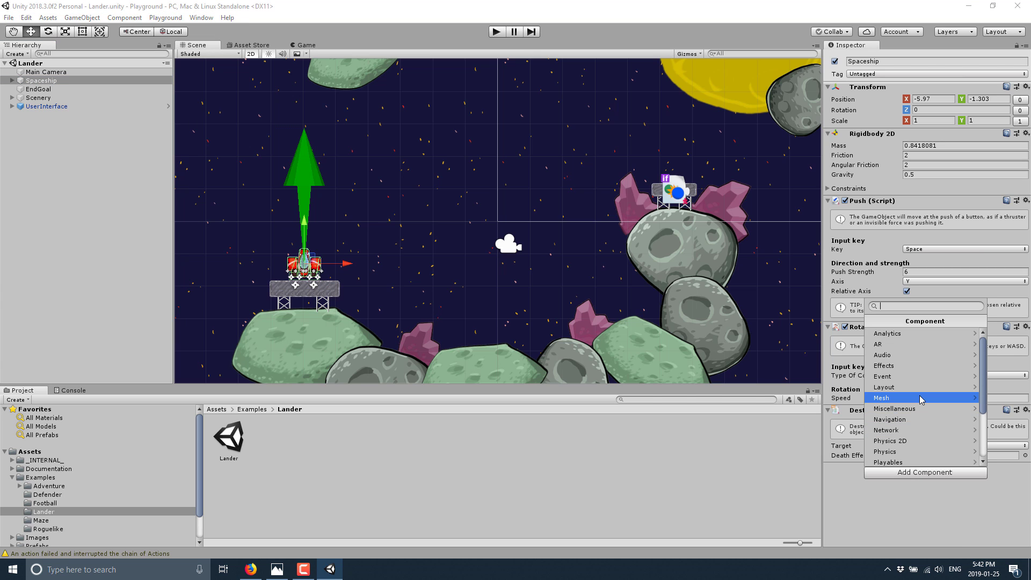
pyautogui.scroll(-2, 910, 400)
pyautogui.click(902, 409)
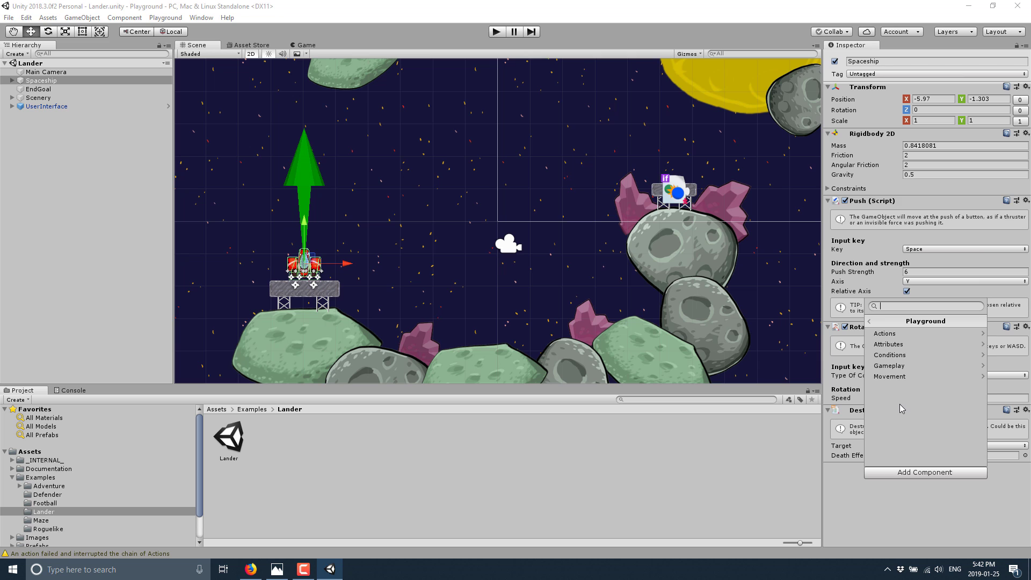
pyautogui.click(911, 340)
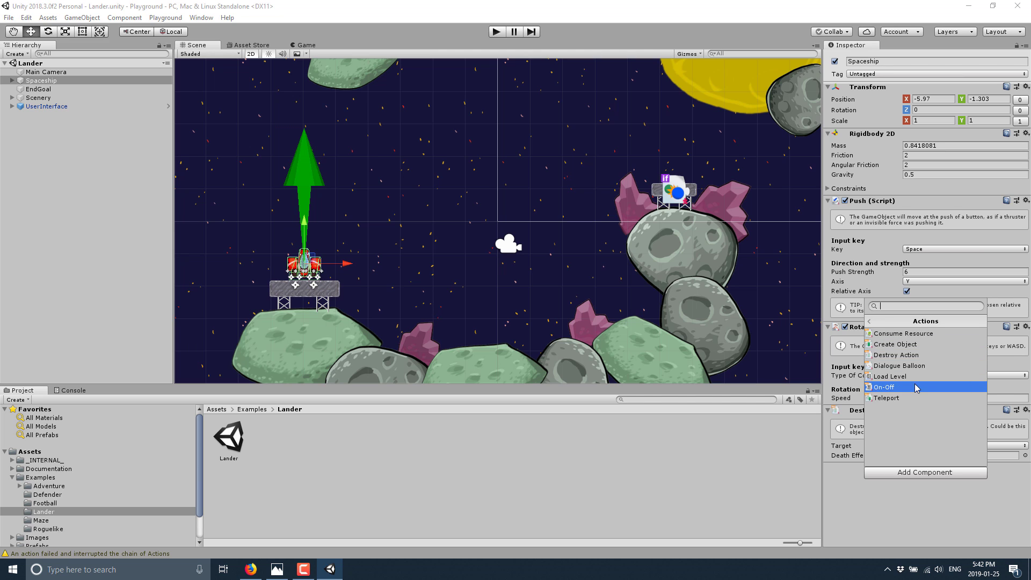
pyautogui.click(869, 321)
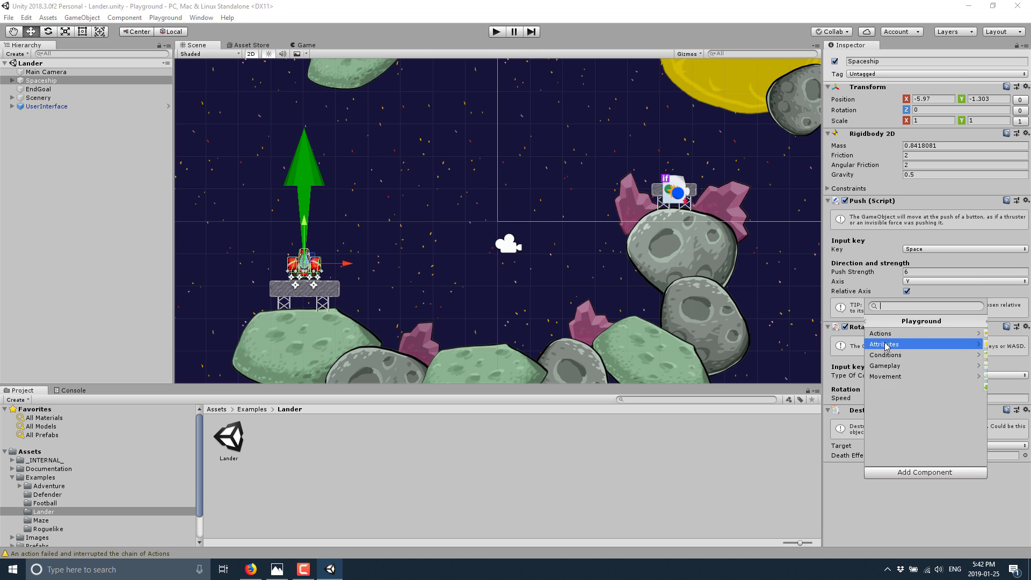
pyautogui.click(912, 344)
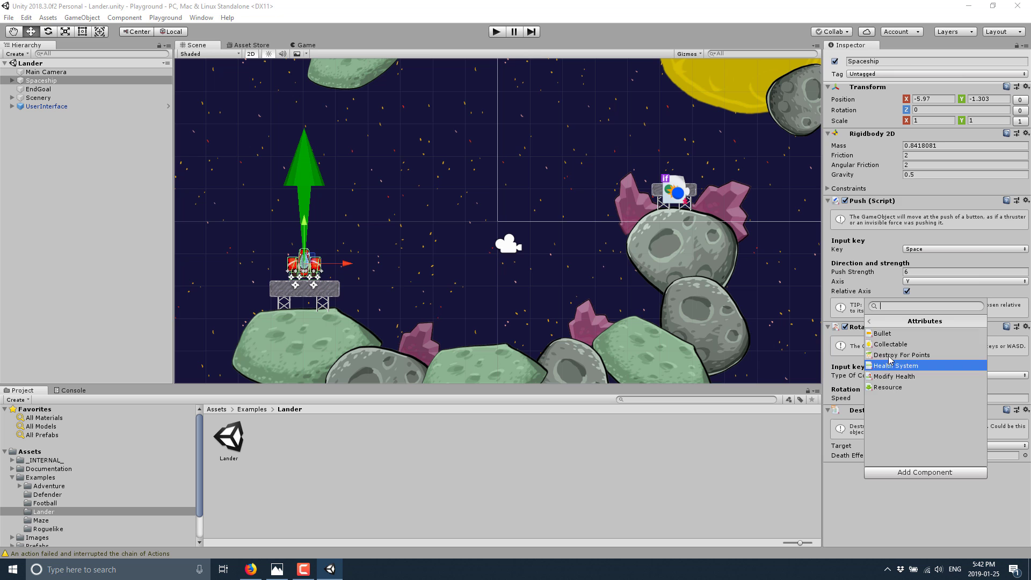
# Step: Browse the Playground Conditions, Gameplay and Movement components
pyautogui.click(869, 321)
pyautogui.click(892, 355)
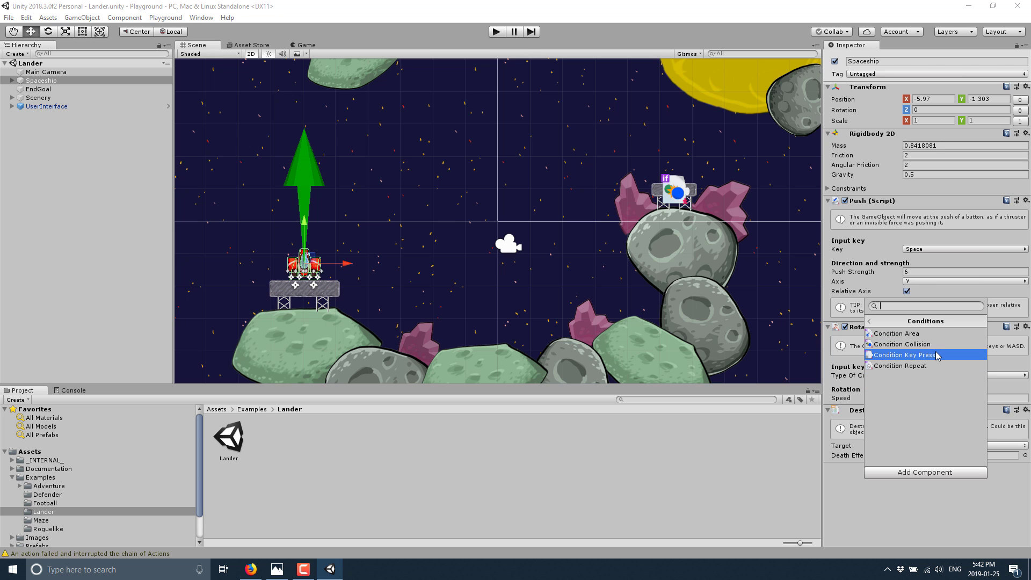
pyautogui.click(869, 321)
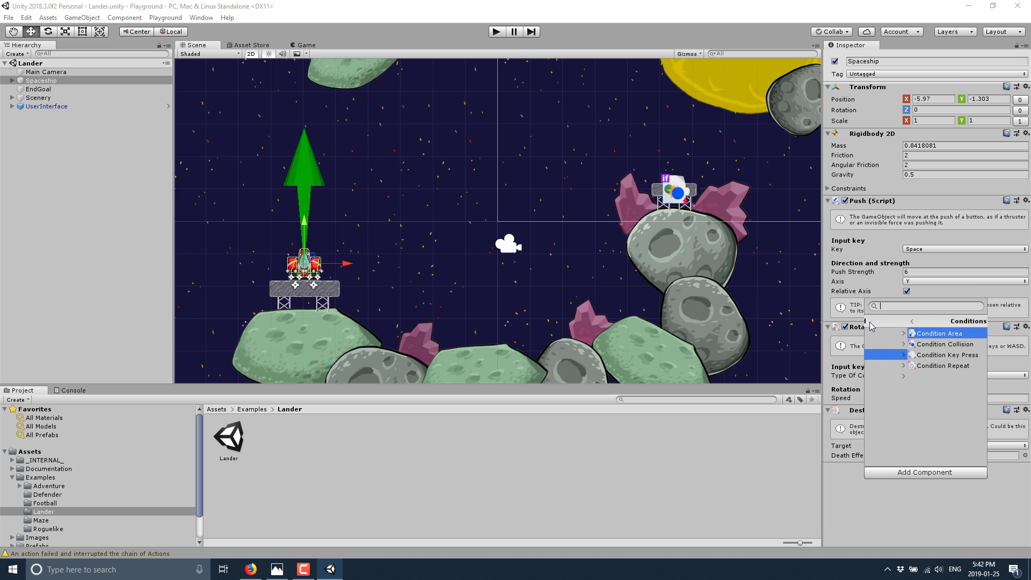
pyautogui.click(890, 366)
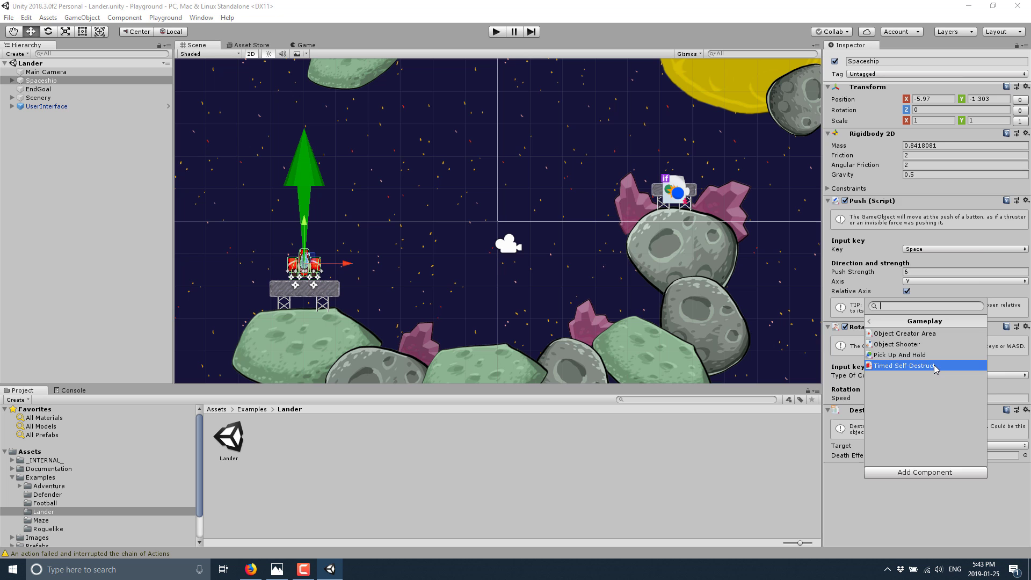
pyautogui.click(869, 321)
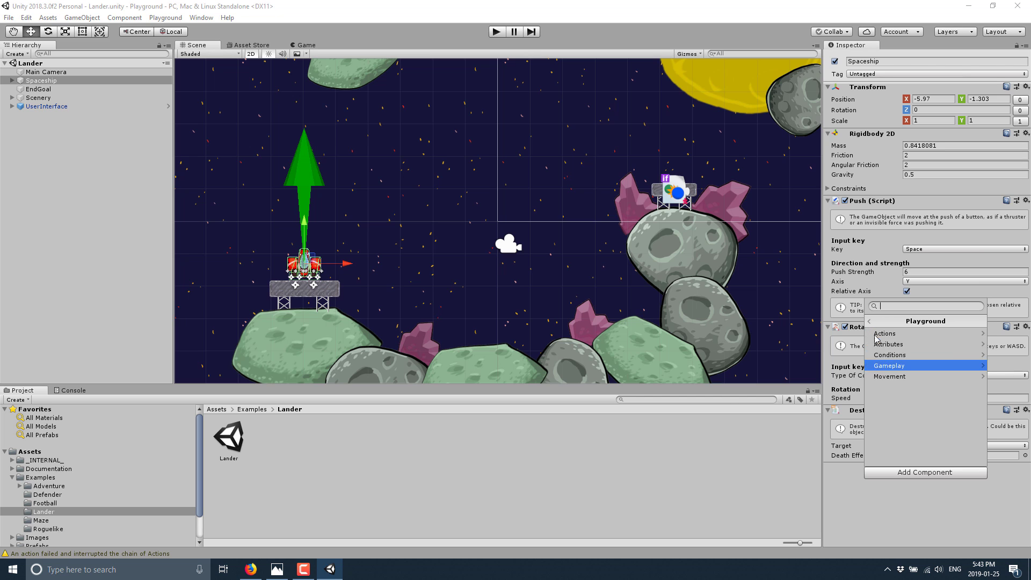
pyautogui.click(889, 376)
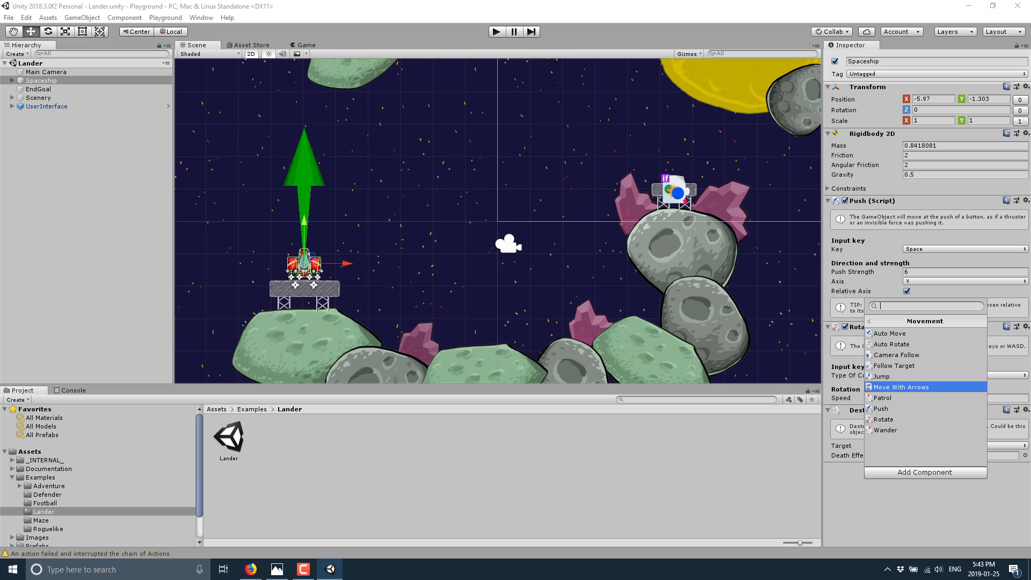
# Step: Scroll through the UnityPlayground README on GitHub, then return to the Unity editor
pyautogui.click(251, 569)
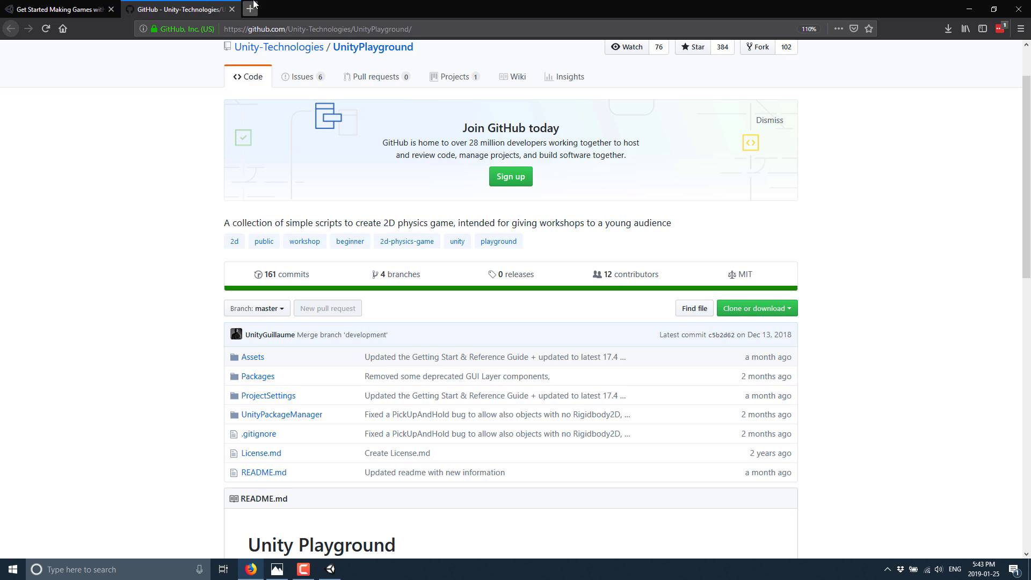
pyautogui.scroll(-2, 360, 371)
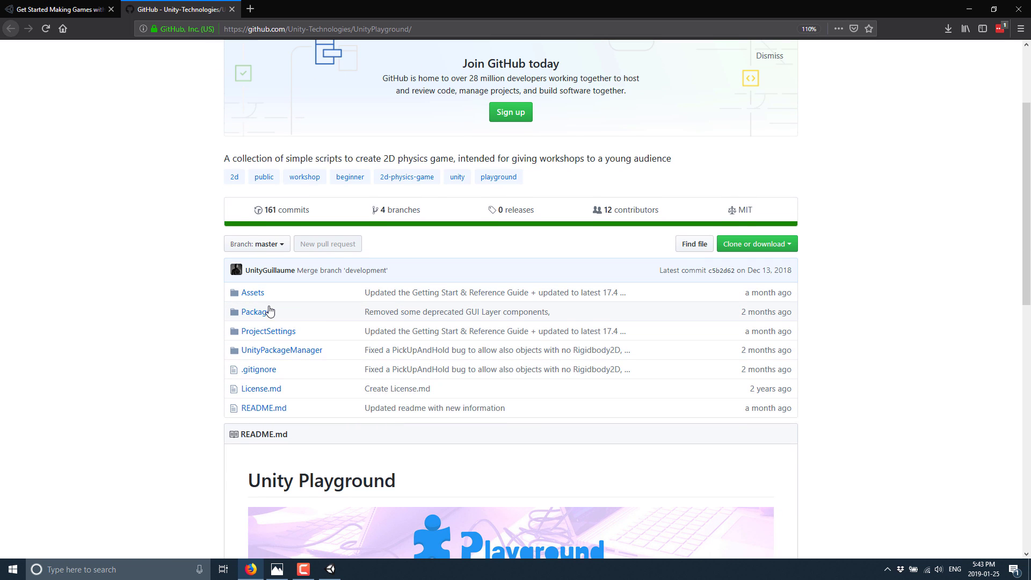
pyautogui.scroll(-8, 416, 414)
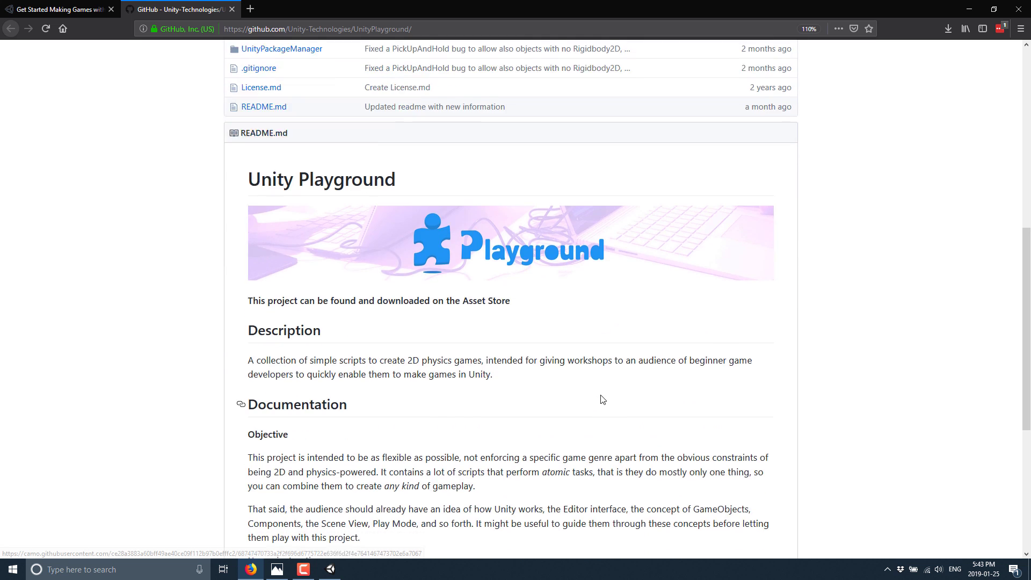
pyautogui.scroll(10, 602, 399)
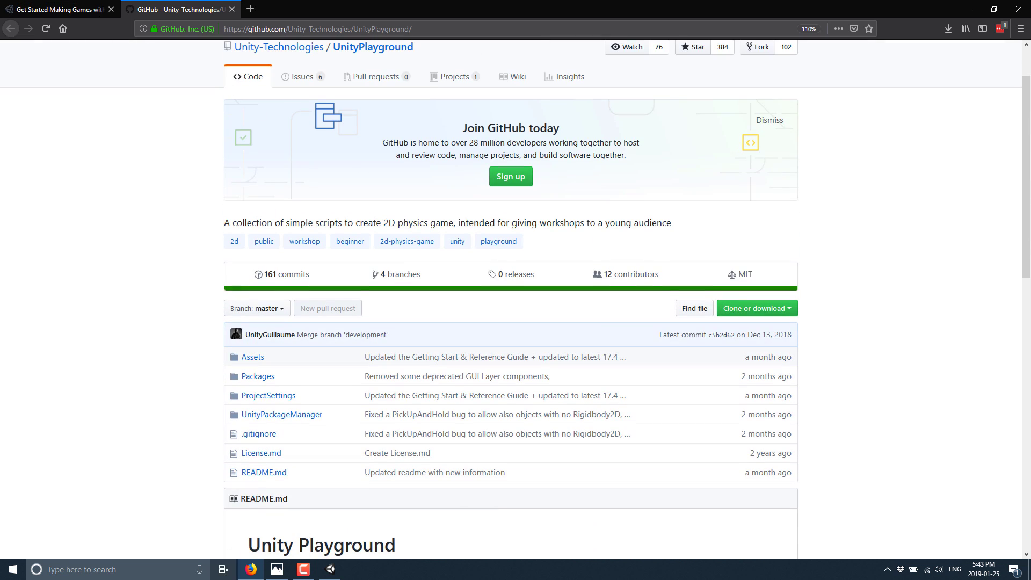
pyautogui.click(330, 568)
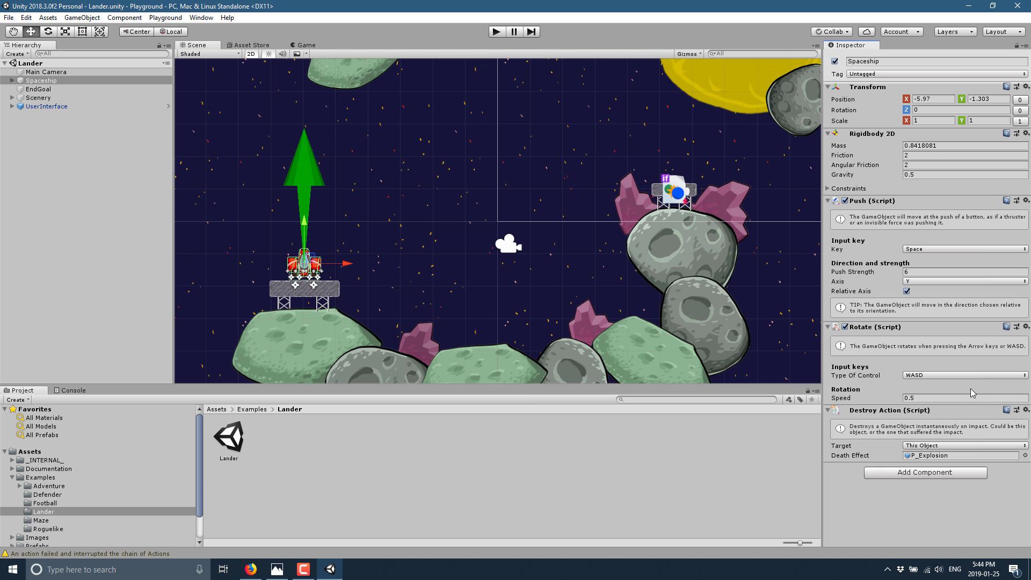
# Step: Open License.md in the UnityPlayground GitHub repository to show the MIT License text
pyautogui.click(255, 571)
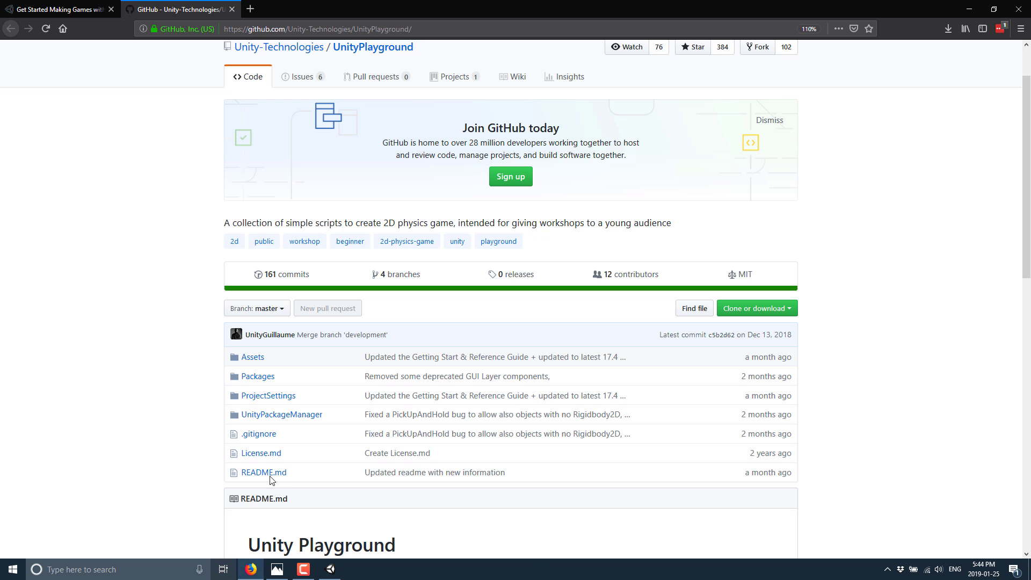
pyautogui.click(272, 454)
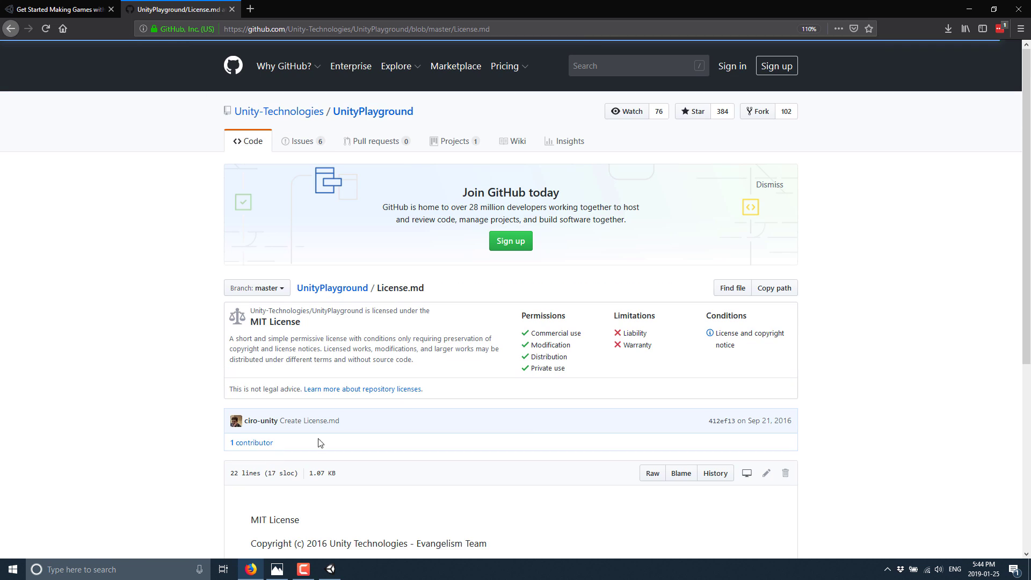
pyautogui.scroll(-2, 542, 425)
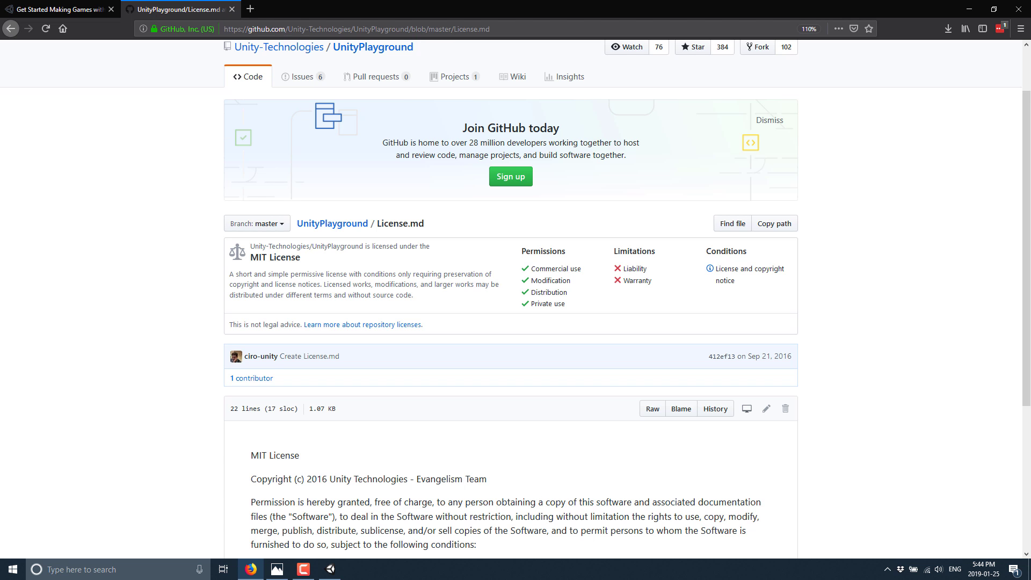
pyautogui.click(277, 568)
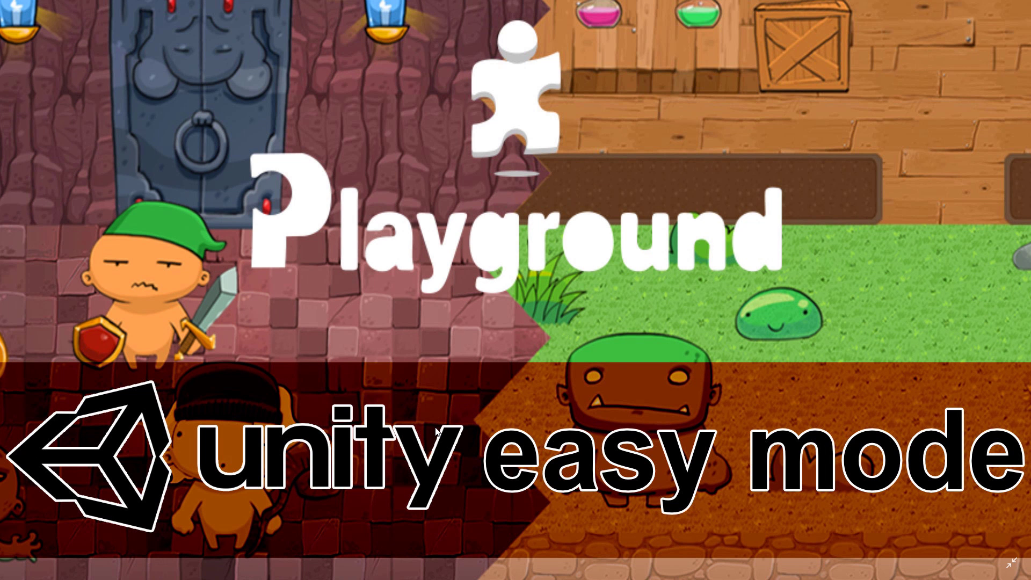